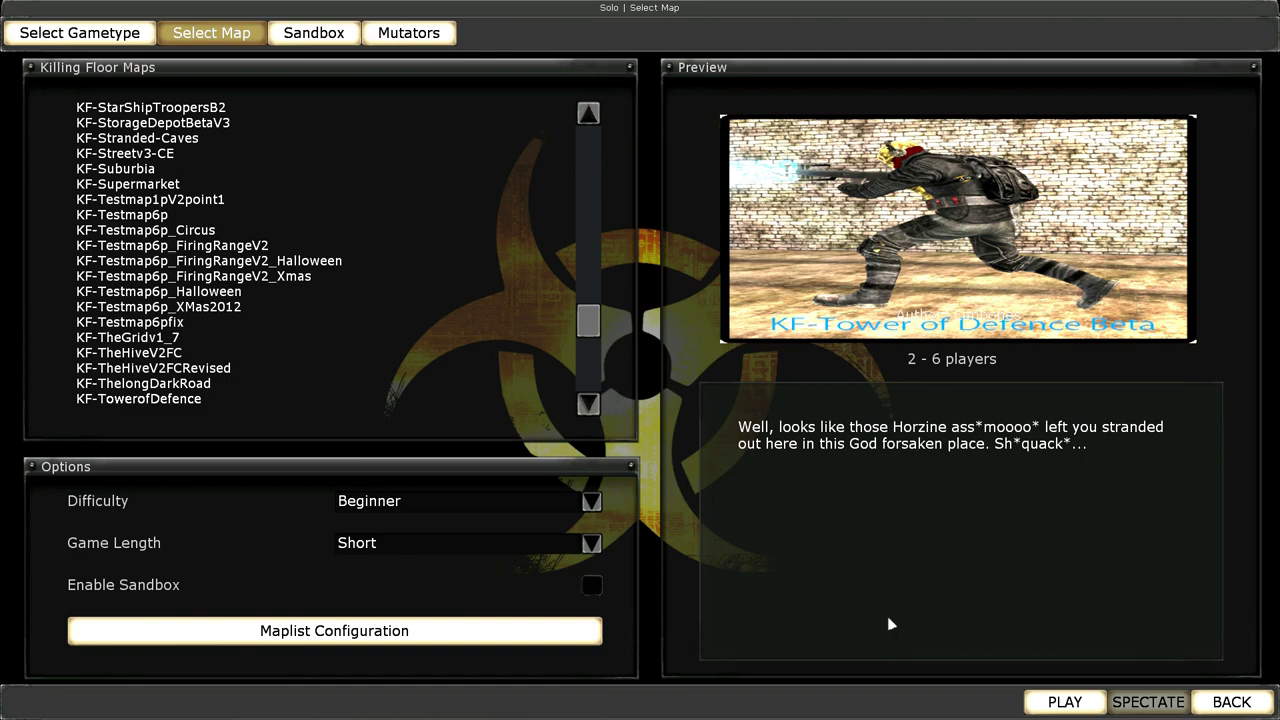
- Start the solo Tower of Defence match, ready up, and enable cheats via the console
click(1090, 706)
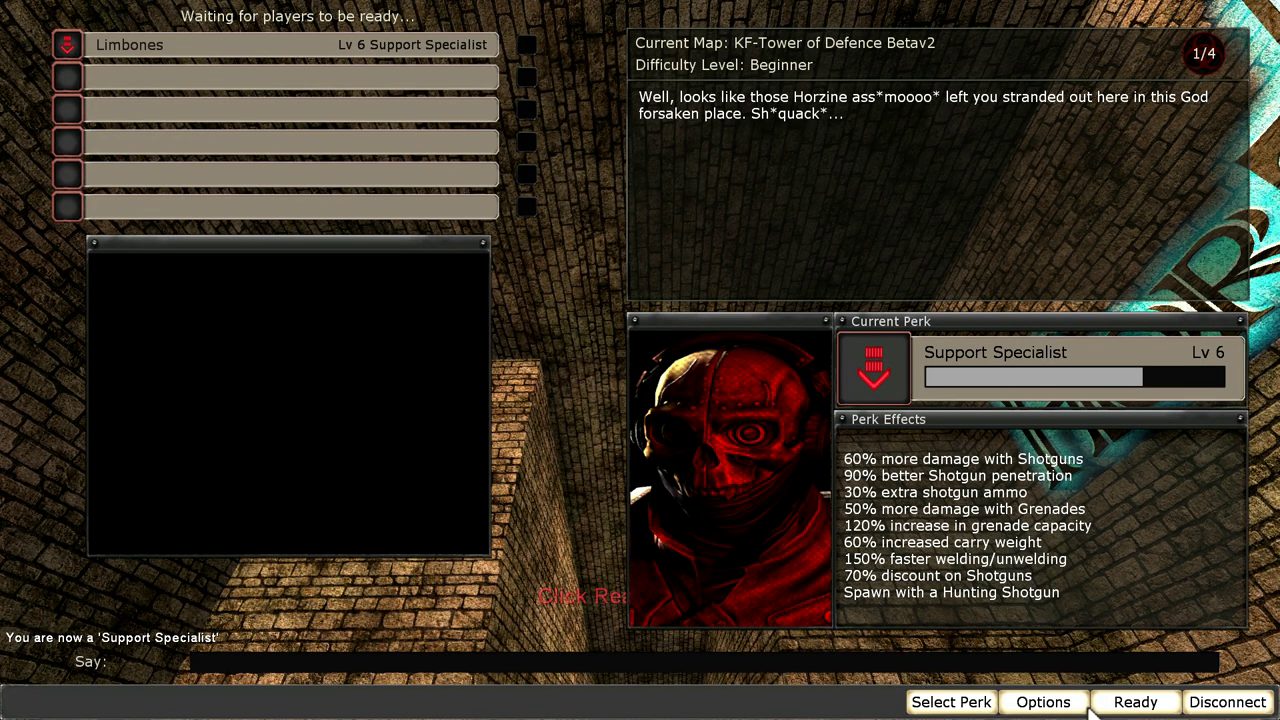
click(1130, 704)
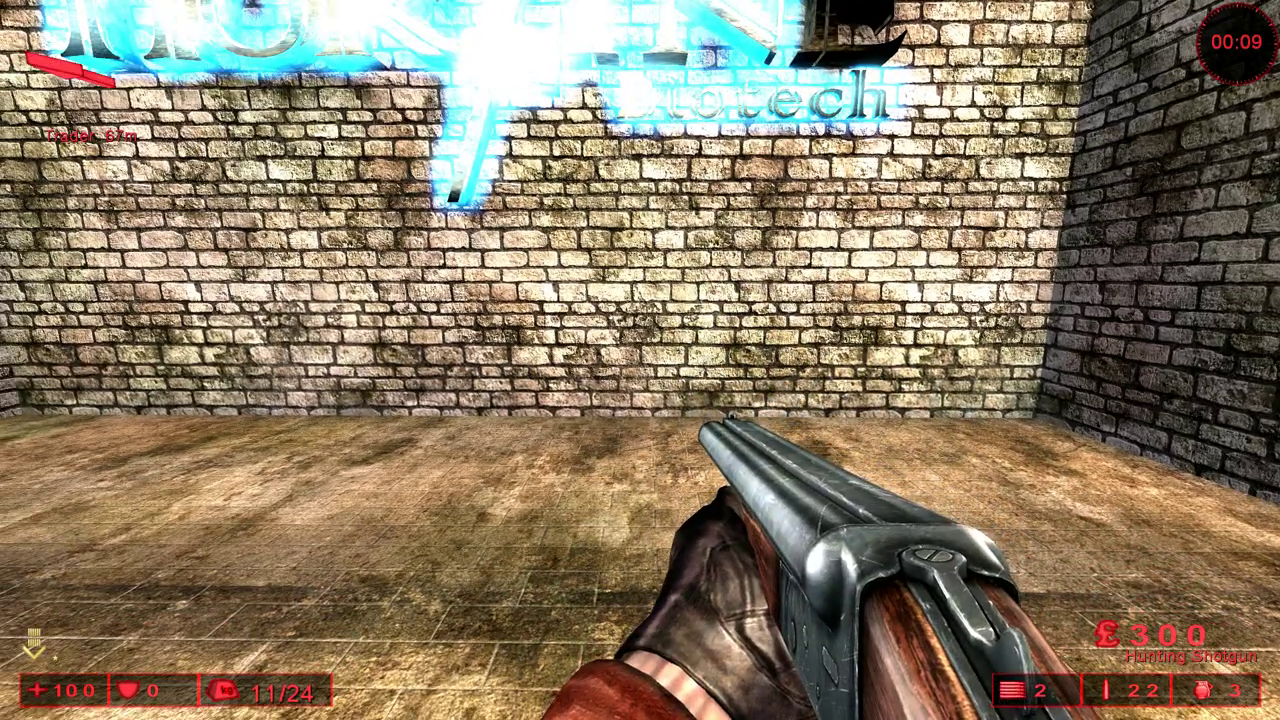
key(grave)
text(enable)
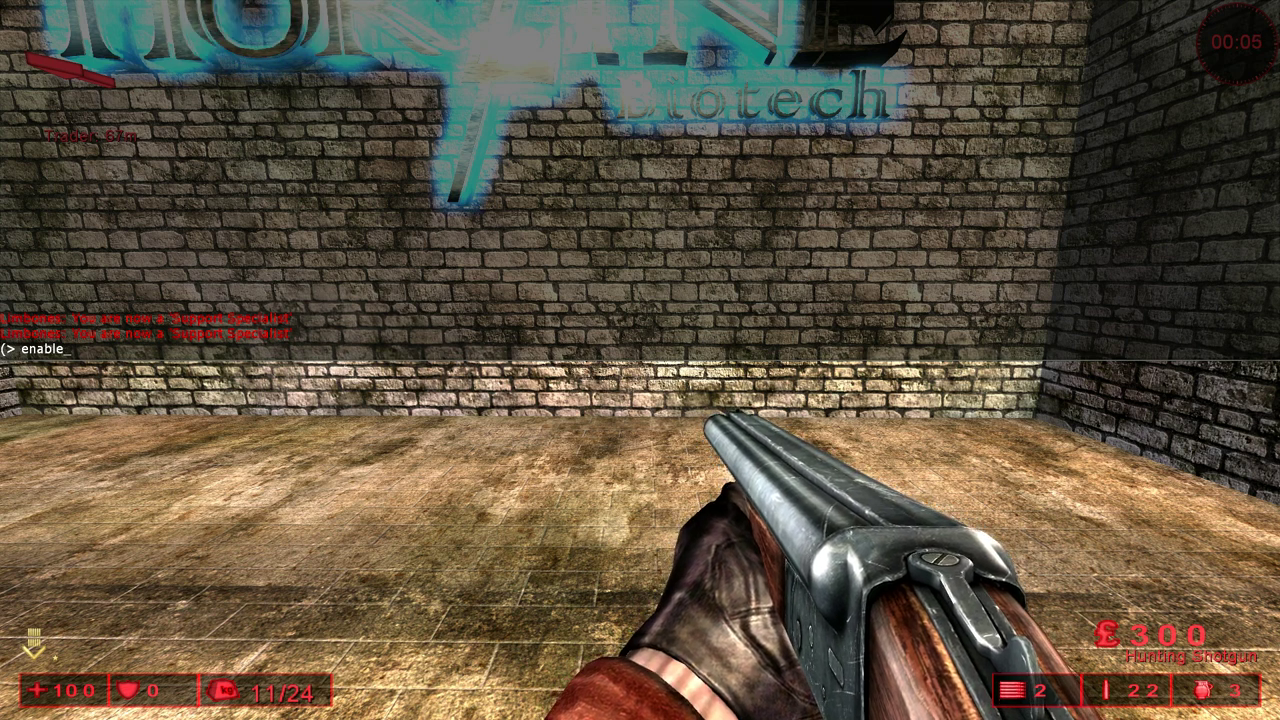
text(cheat)
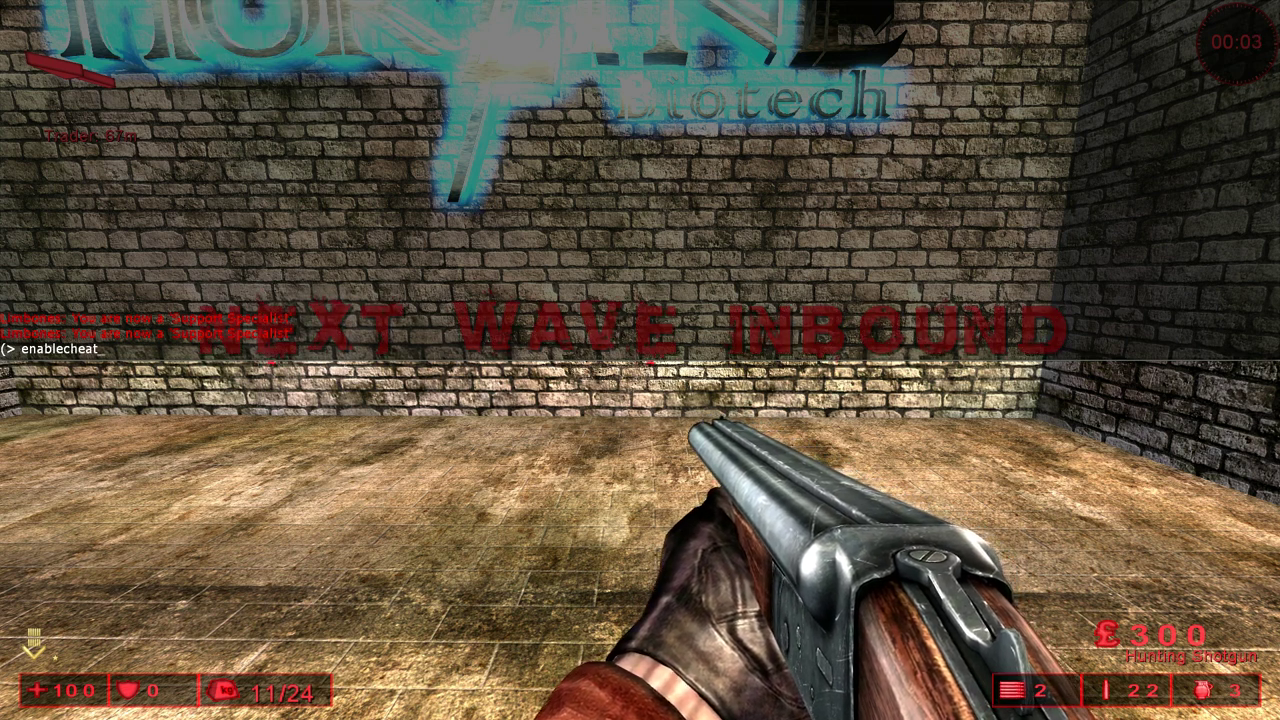
text(s)
key(Return)
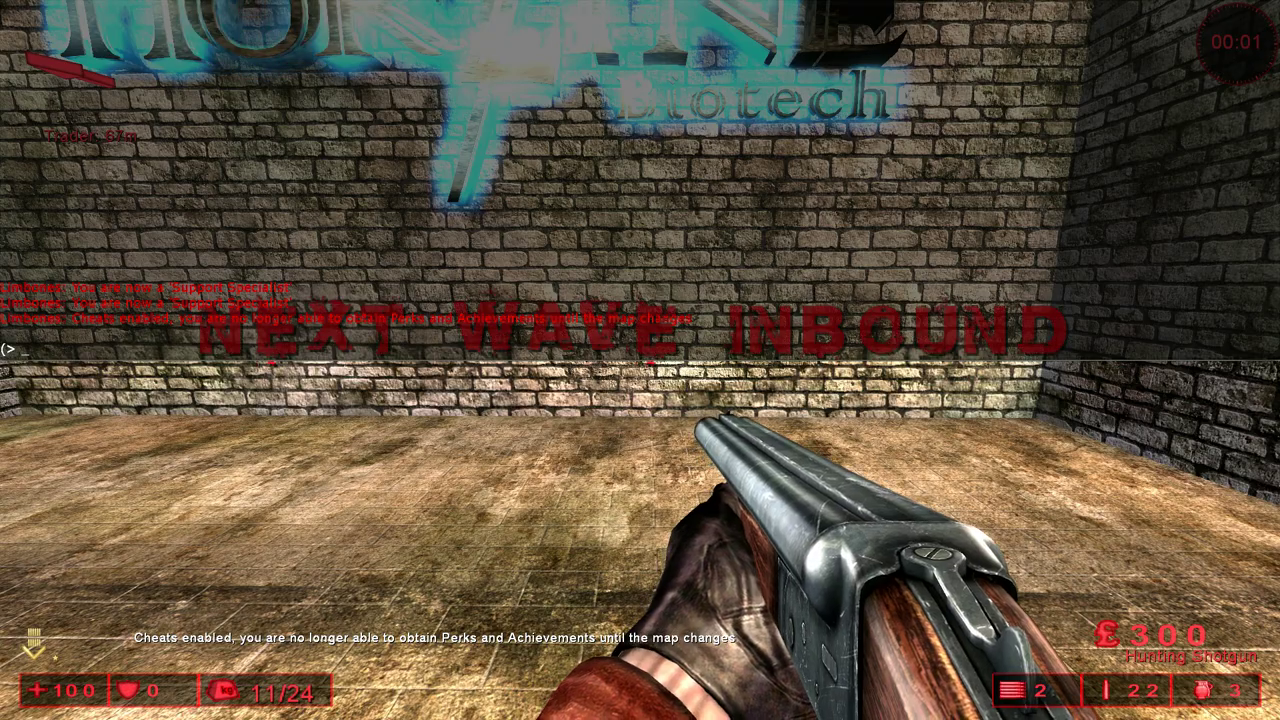
text(god)
- Turn on god mode and ghost flying, then switch to the knife
key(Return)
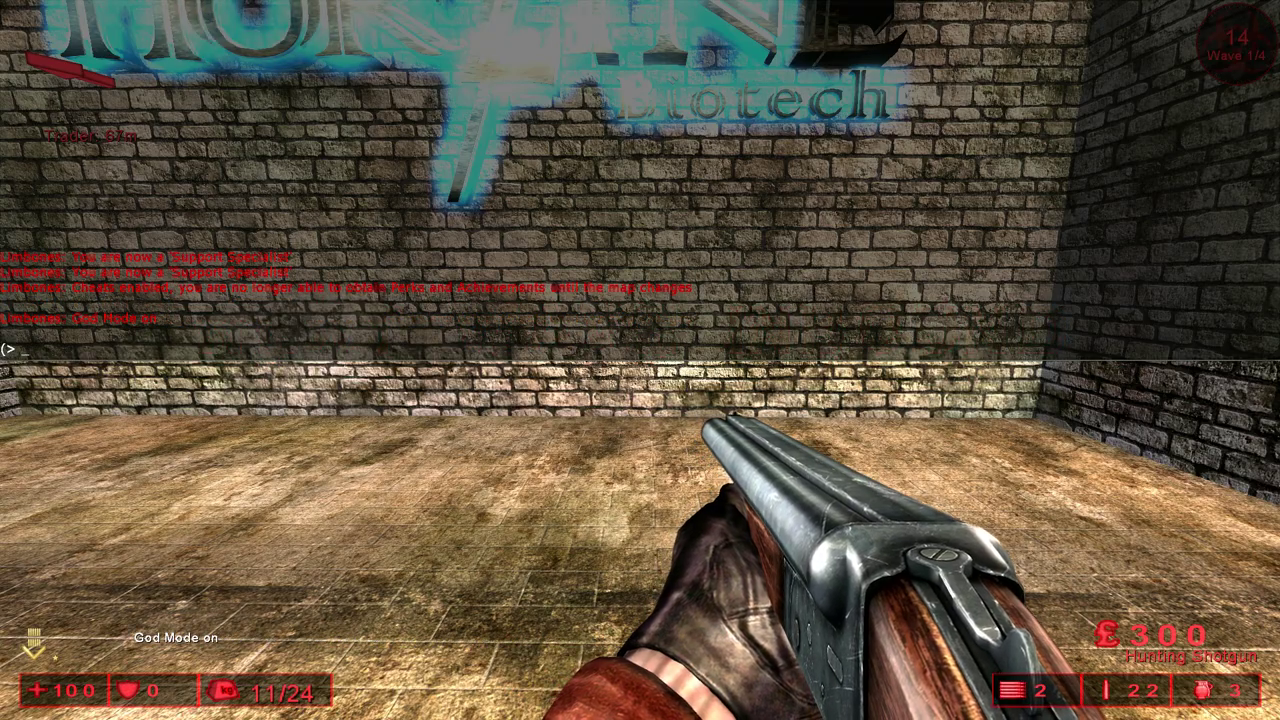
text(ghost)
key(Return)
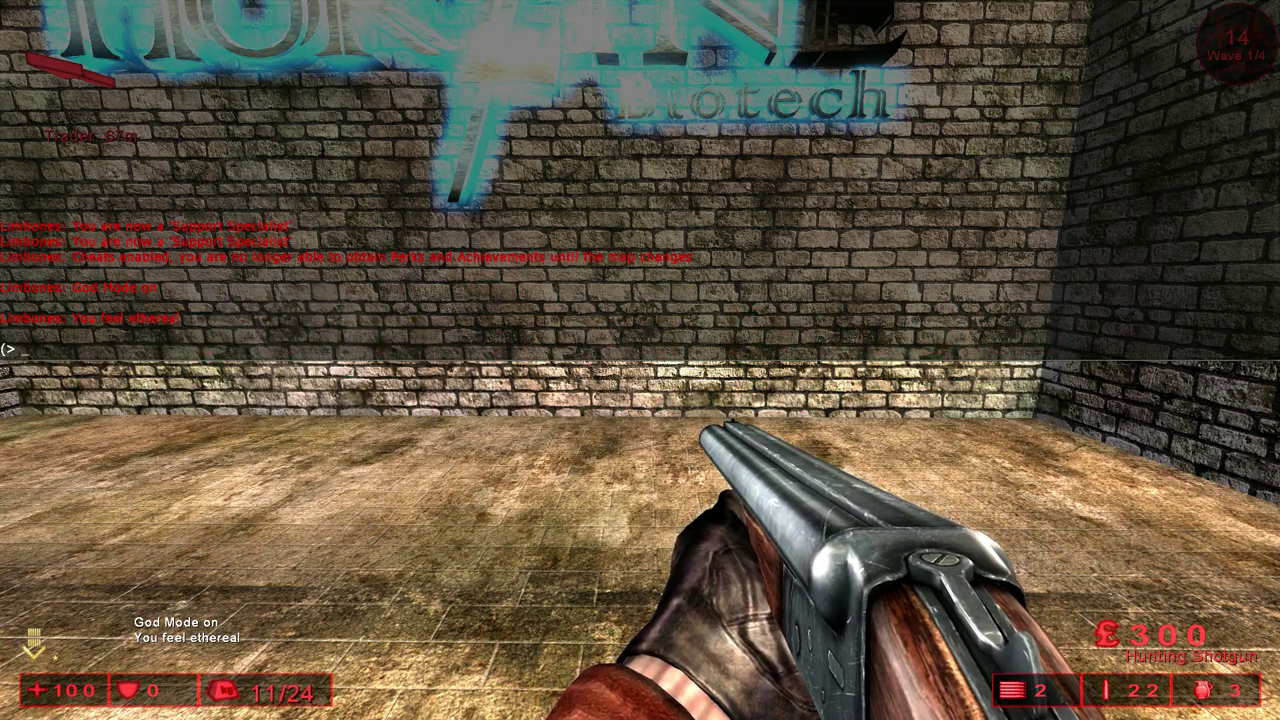
key(1)
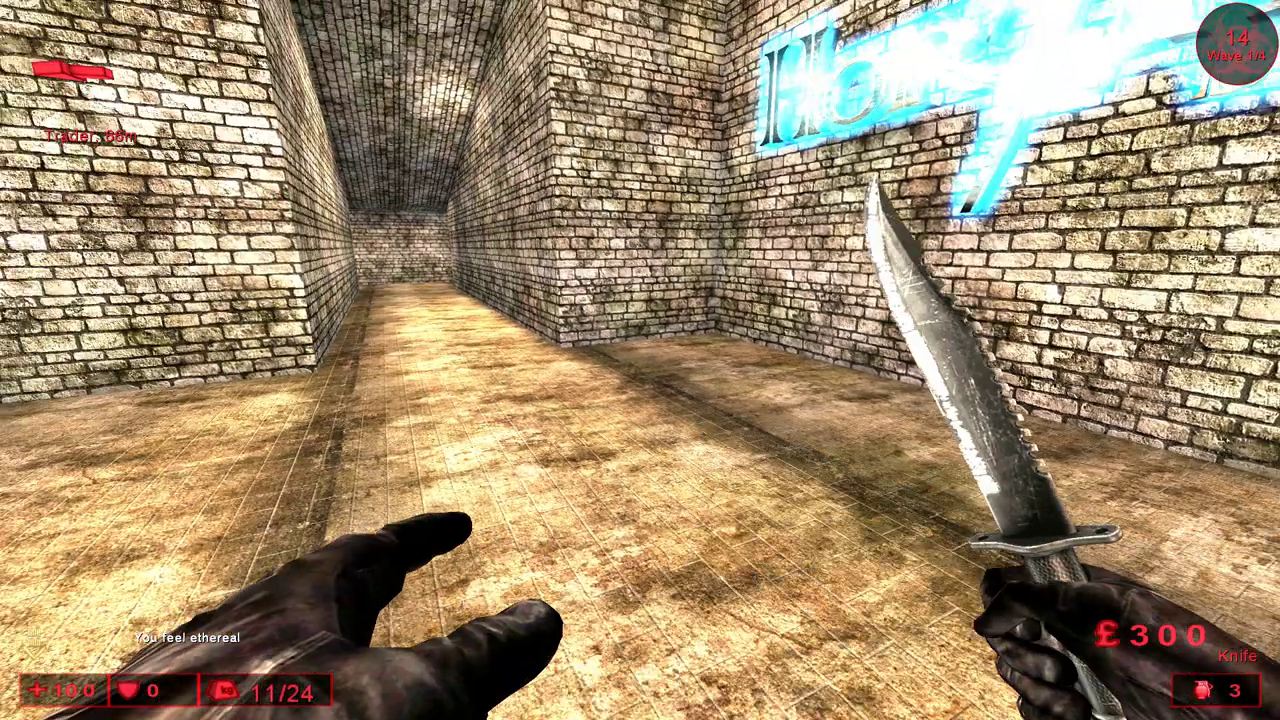
- Enable screenshot mode with the togglescreenshotmode console command
key(grave)
text(screensh)
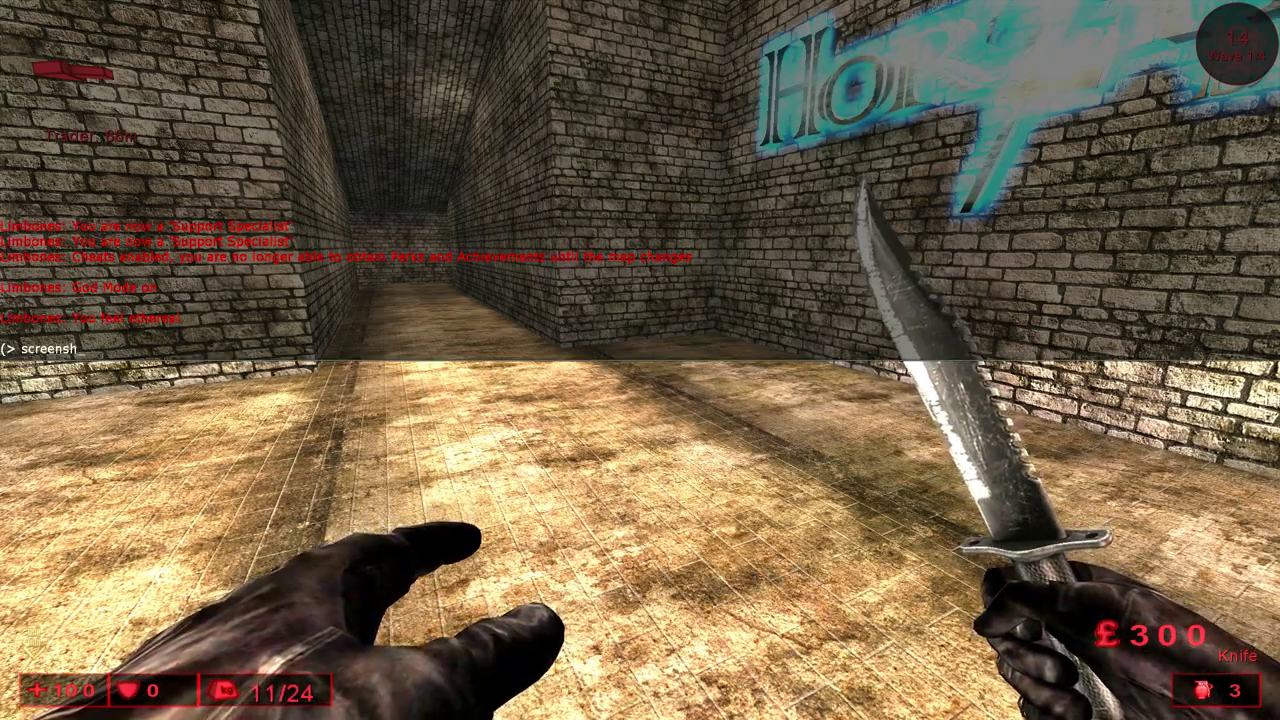
text(ot)
key(Return)
text(togglesc)
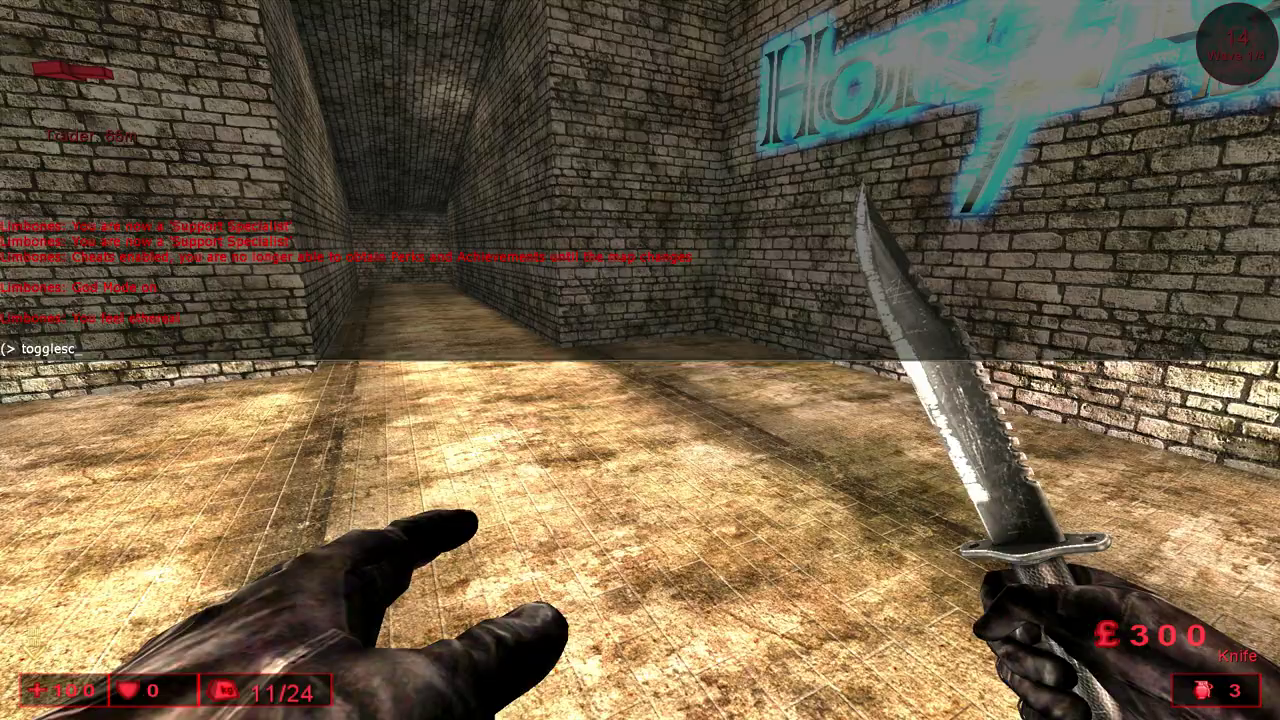
text(reenshotmode)
key(Return)
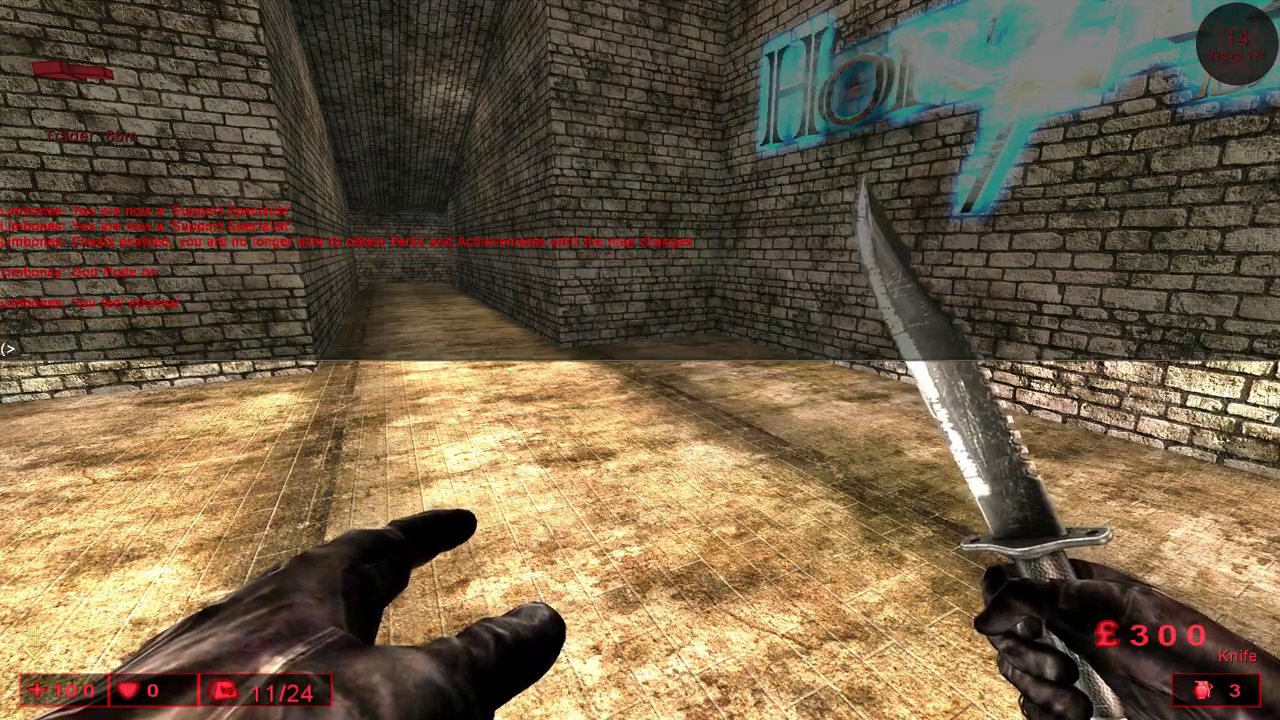
- Fly out of the corridor into the walled courtyard toward the stone building
key(grave)
key(w)
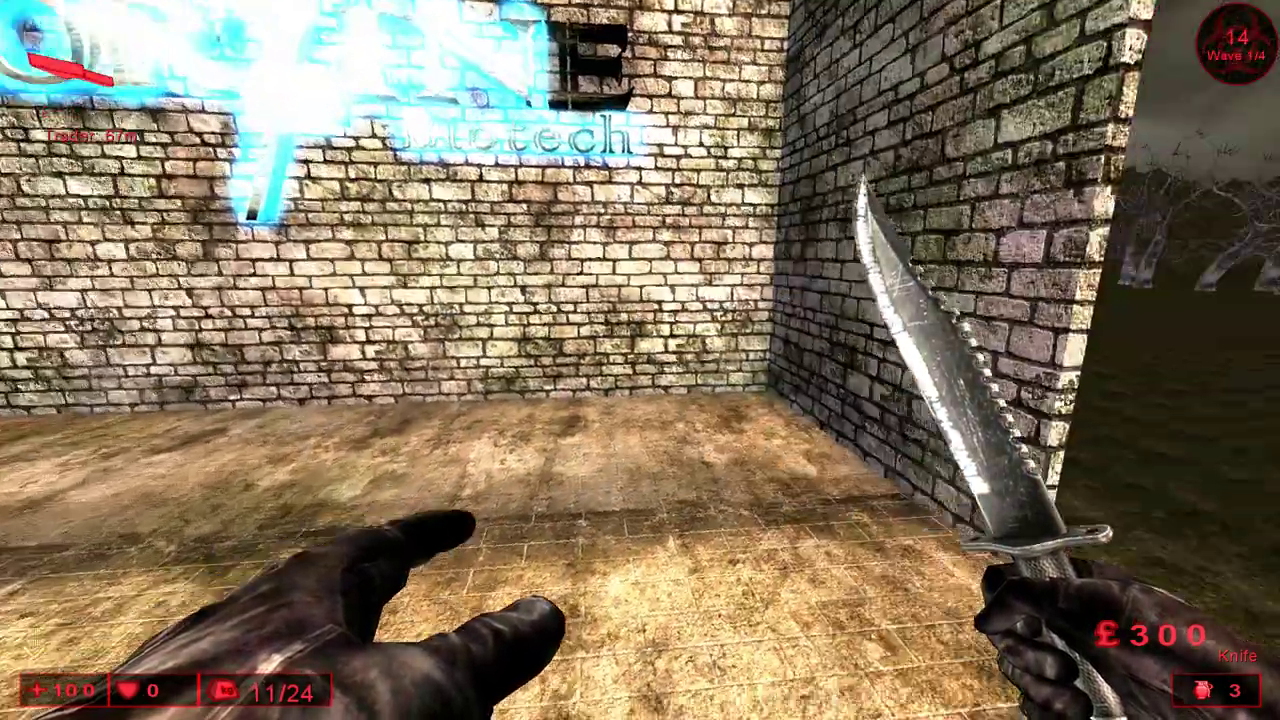
key(w)
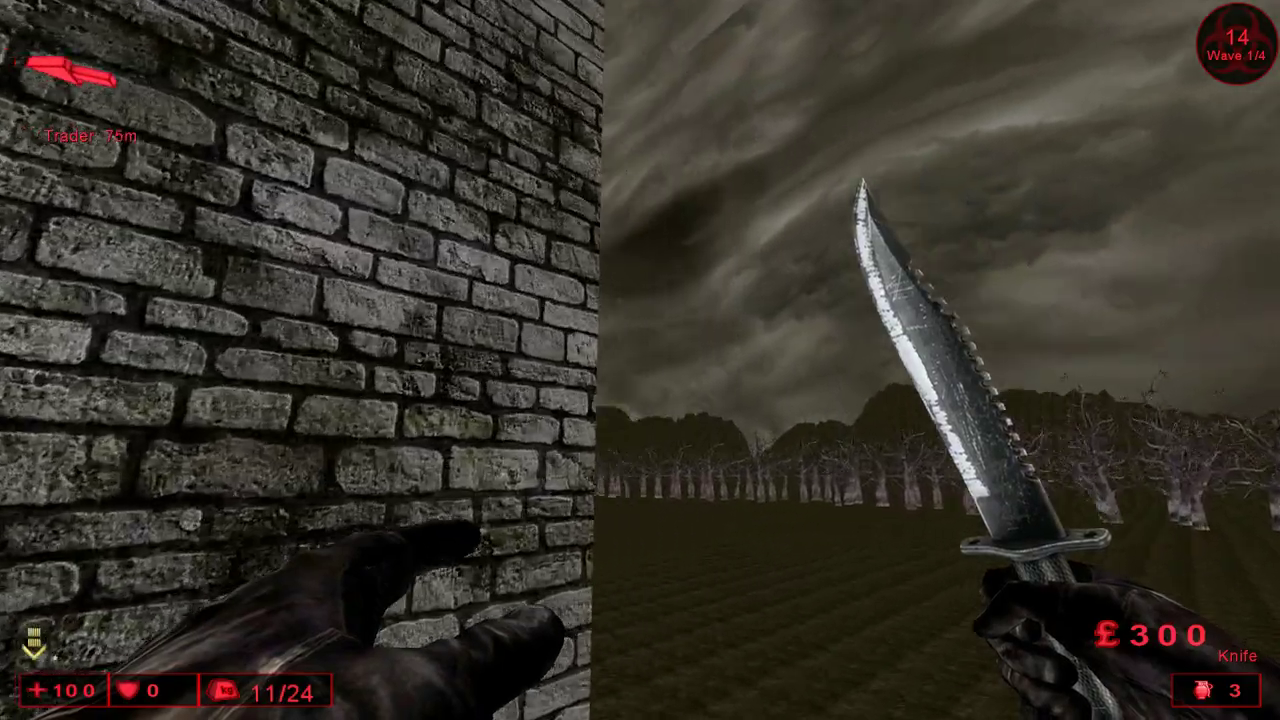
key(w)
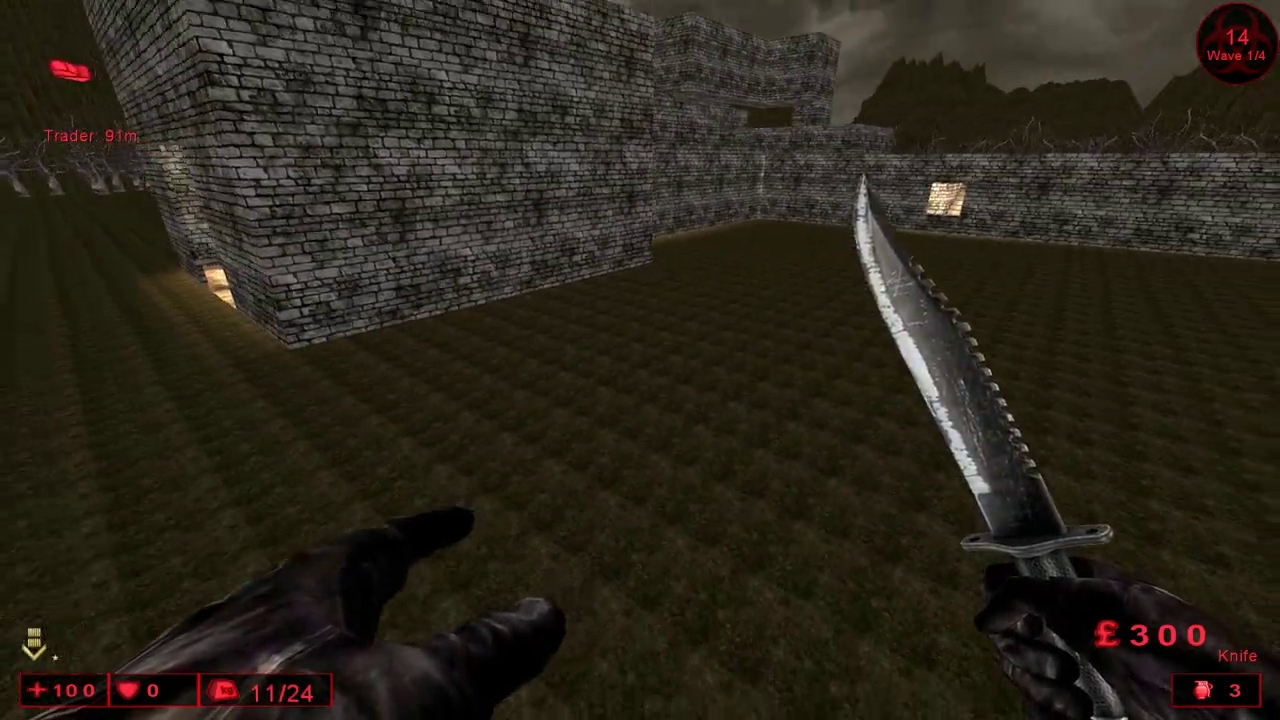
key(a)
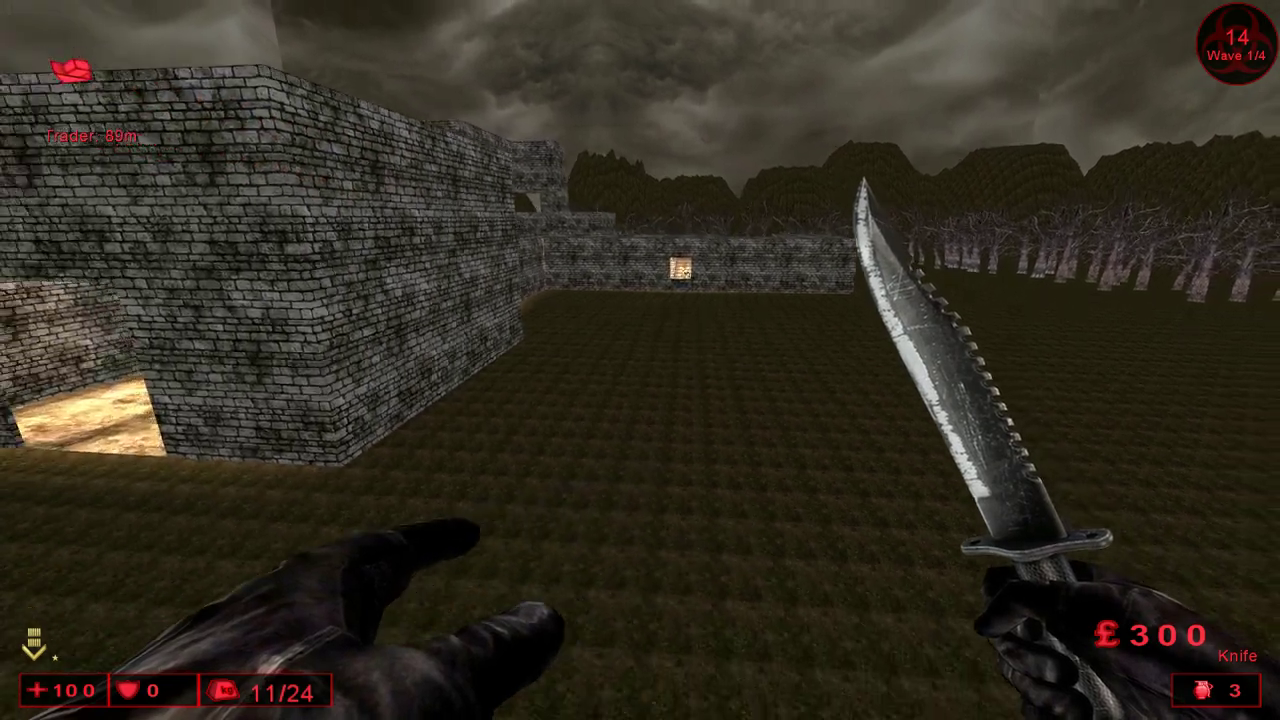
key(s)
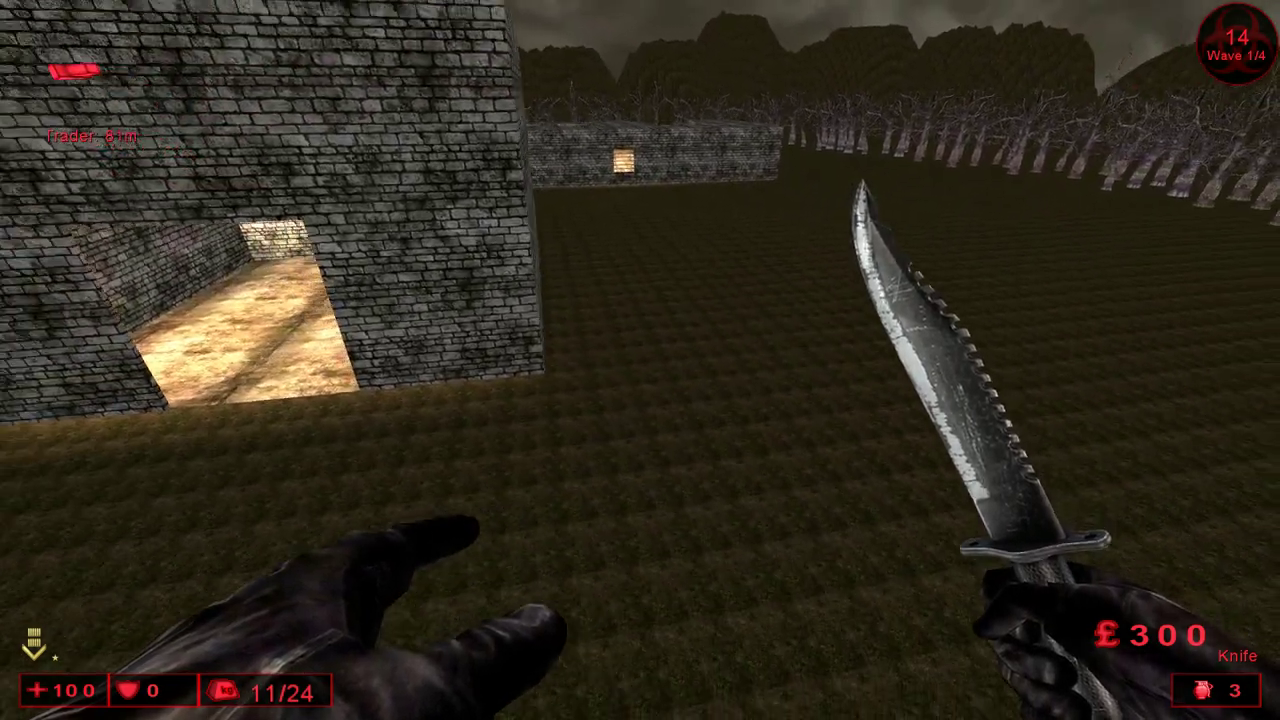
key(w)
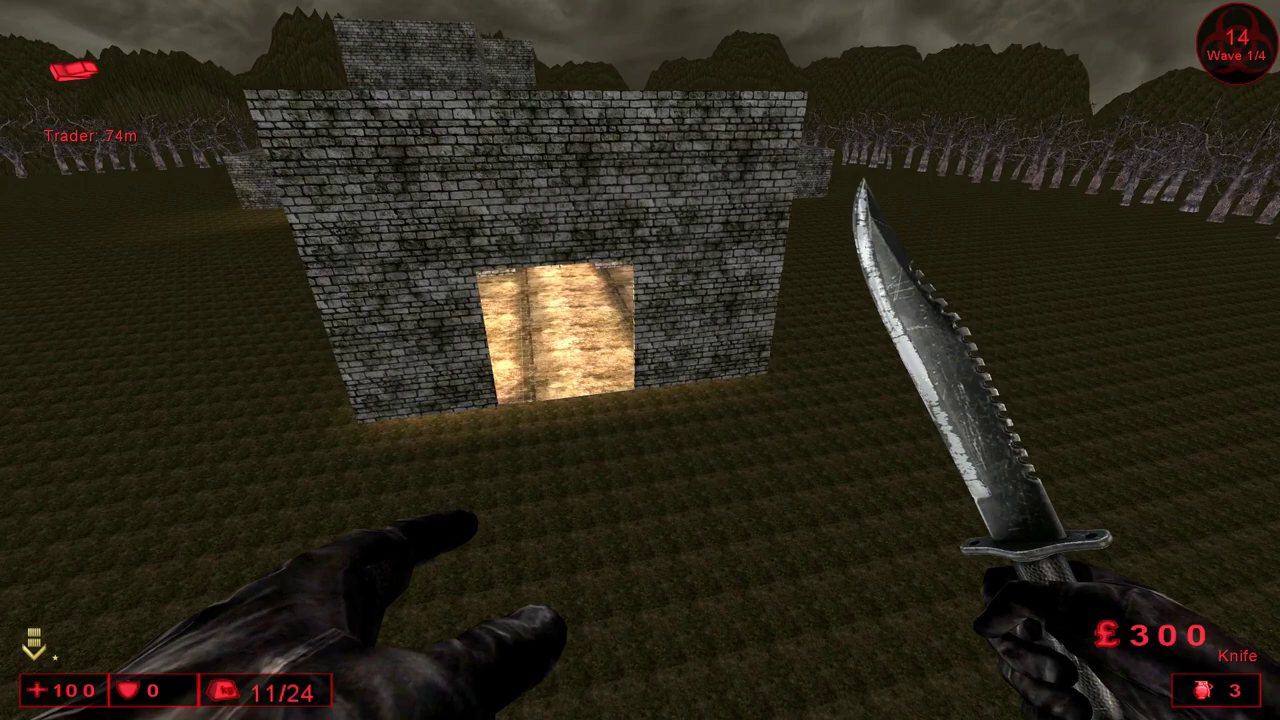
key(w)
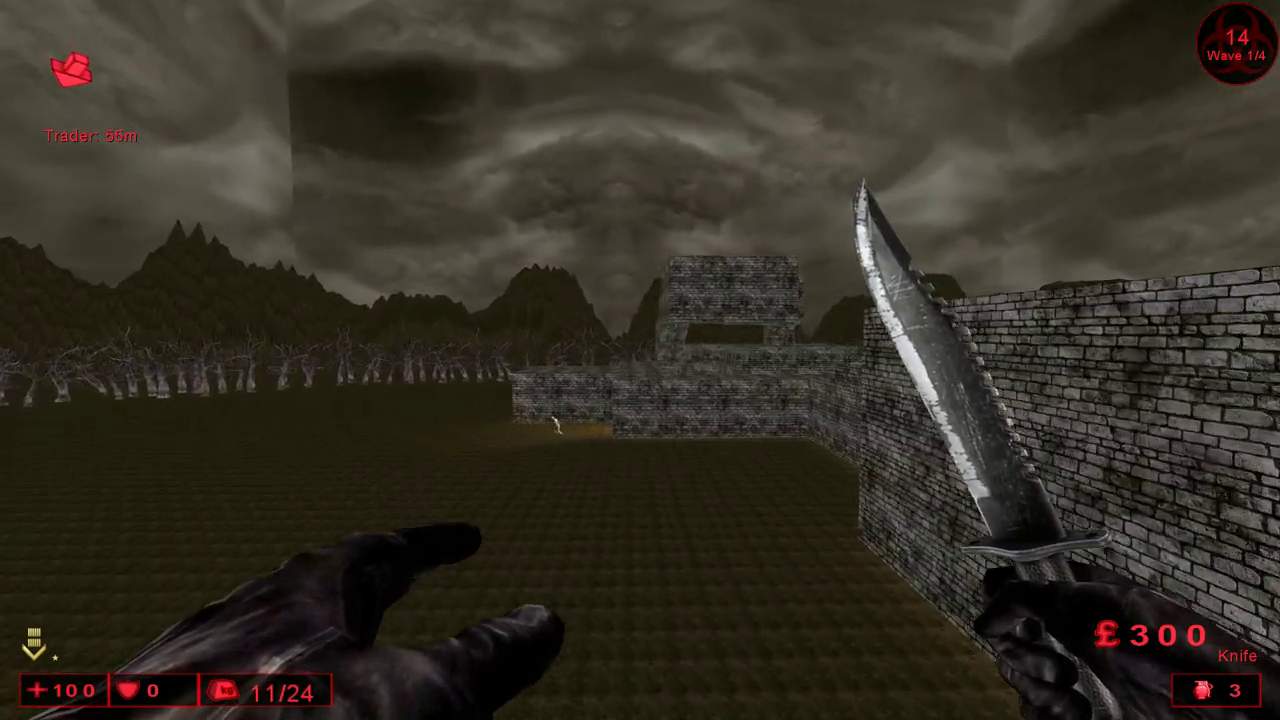
key(w)
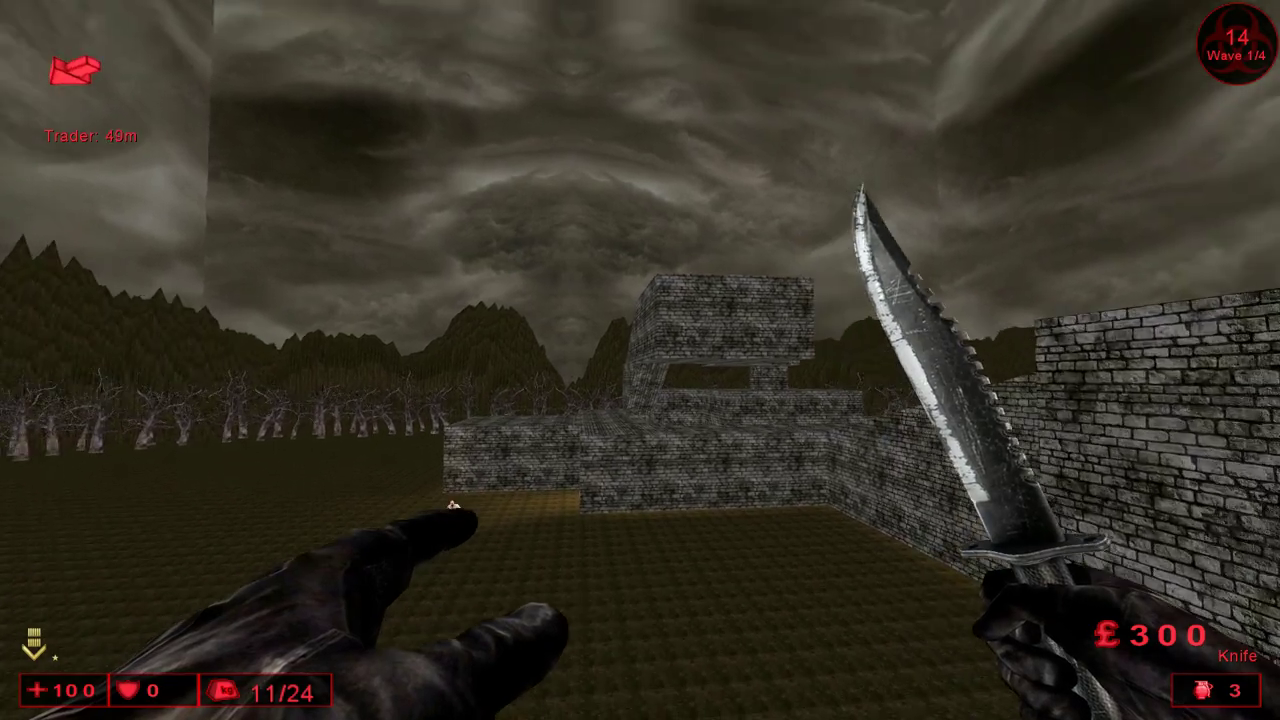
key(w)
key(w)
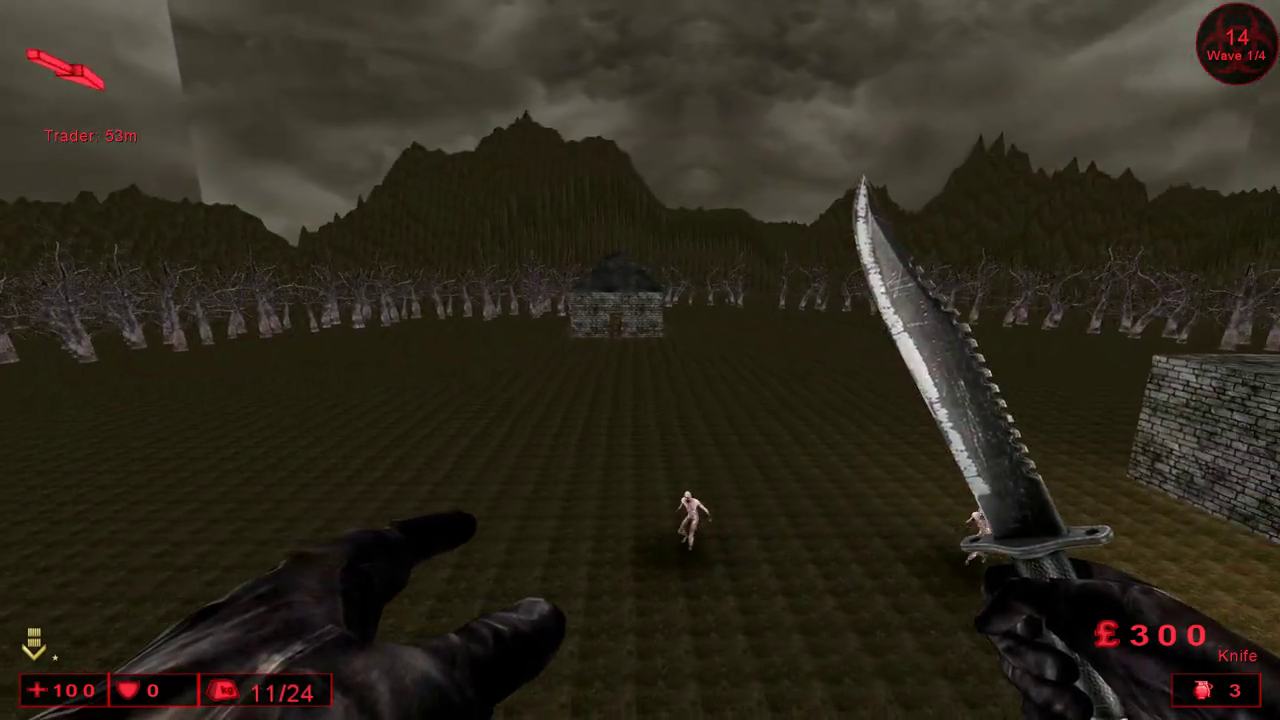
- Fly onto the brick block and follow the walkway to the brick structure
key(w)
key(w)
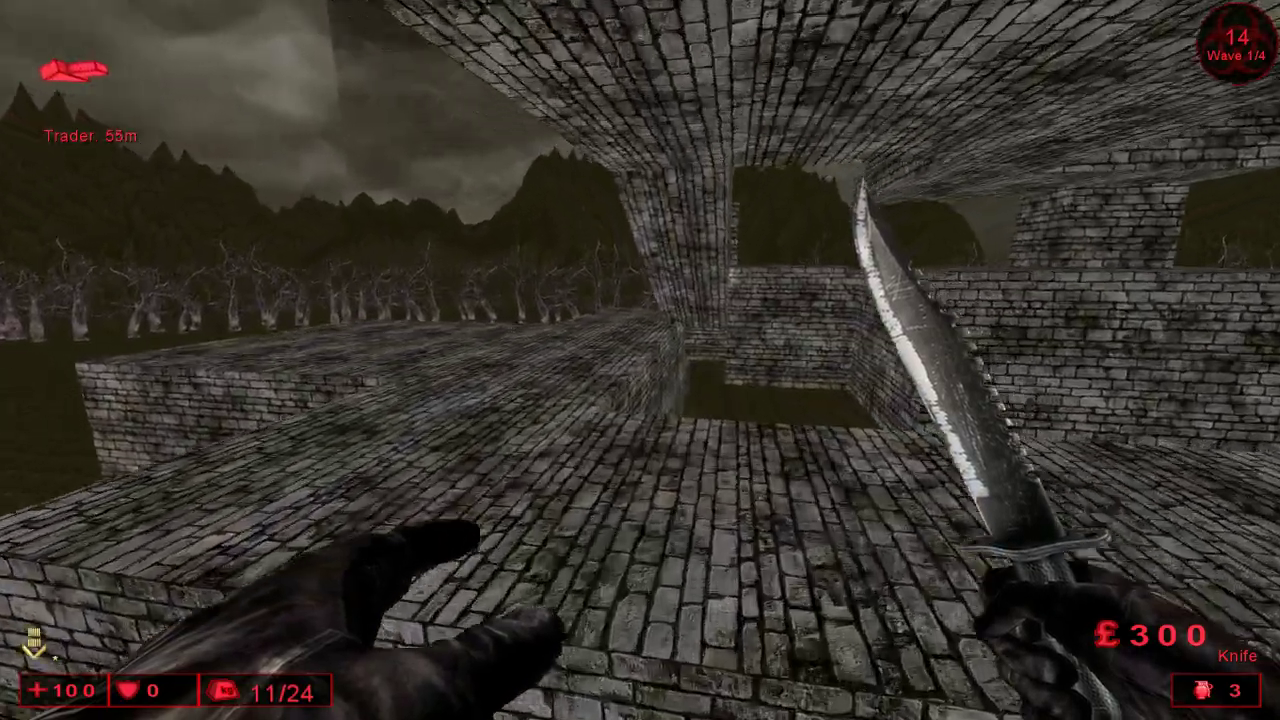
key(w)
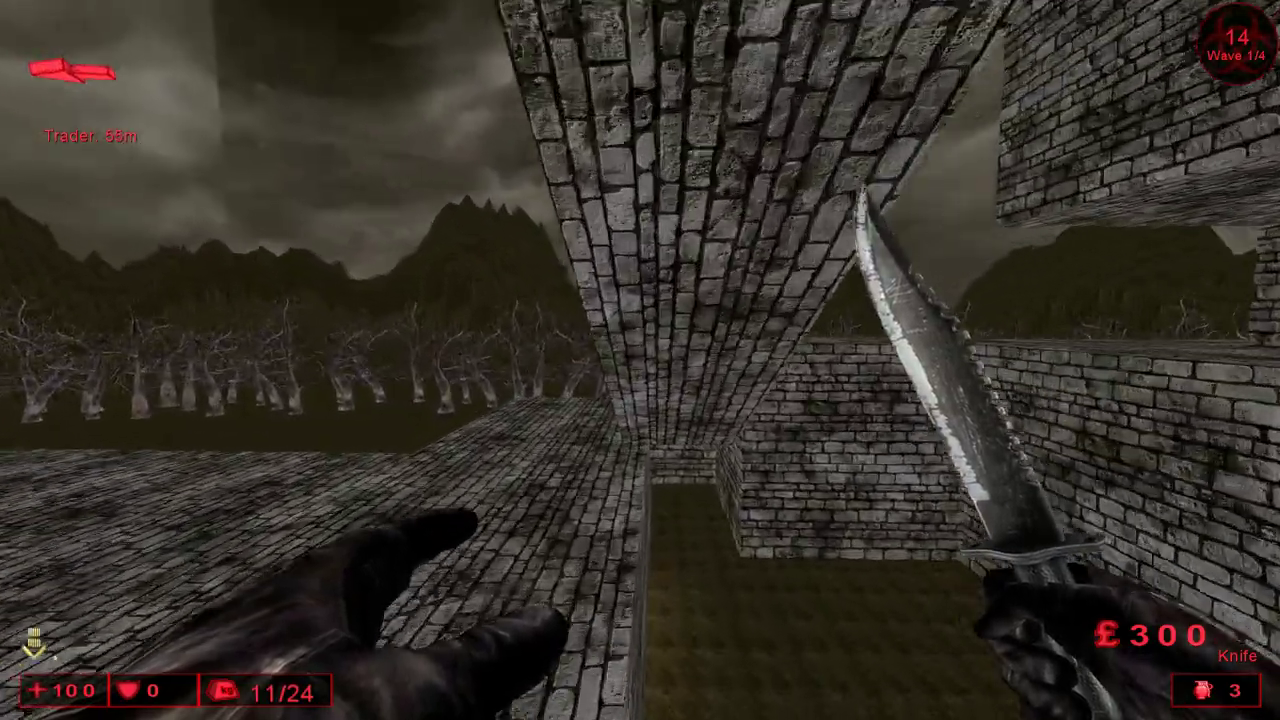
key(w)
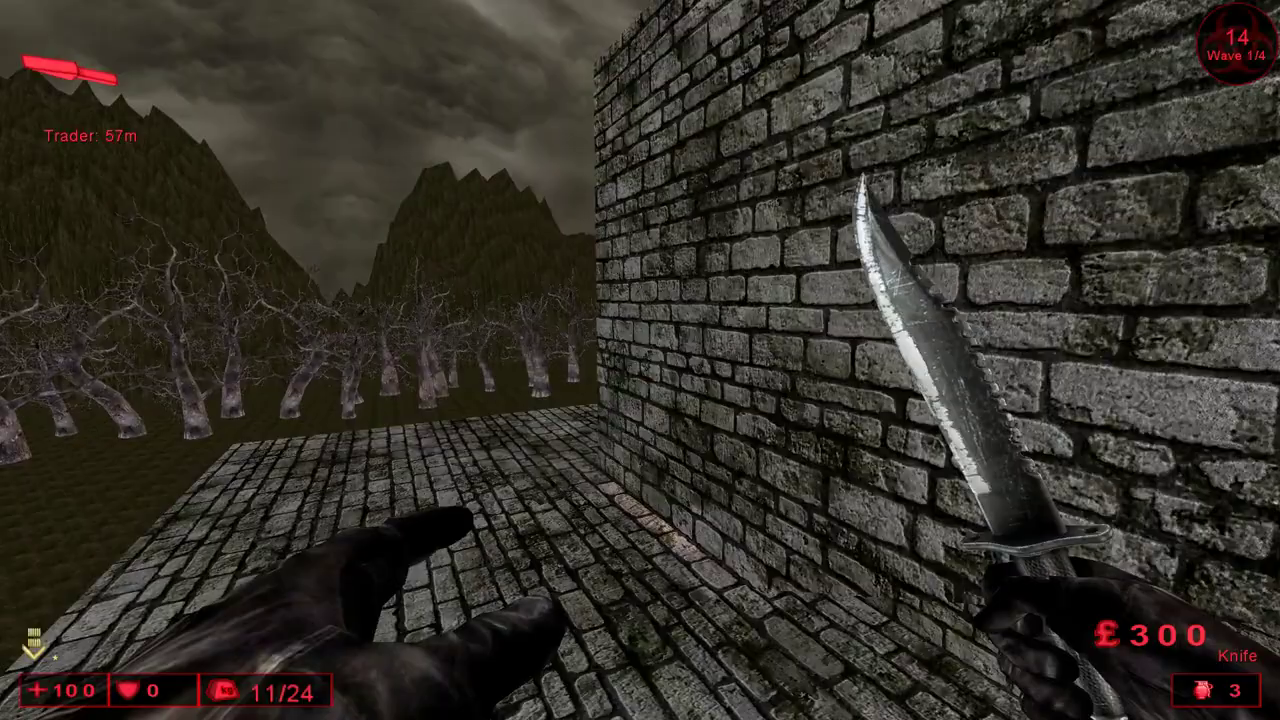
key(w)
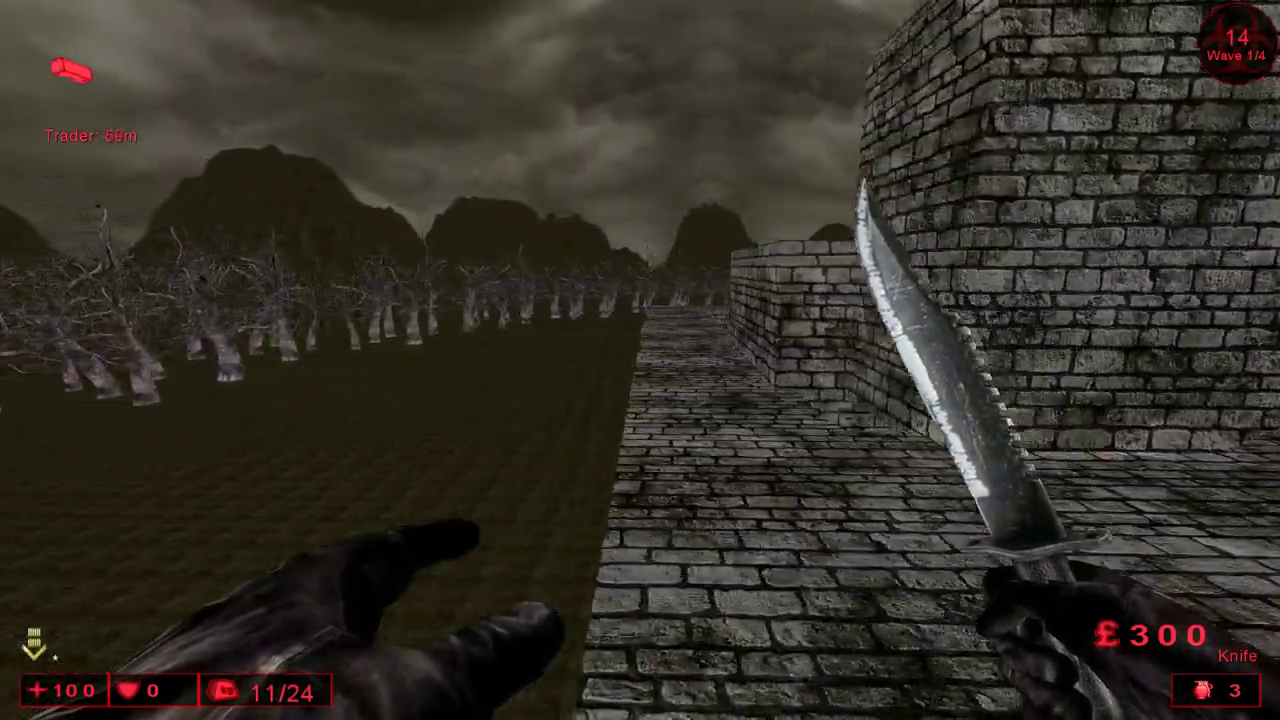
key(w)
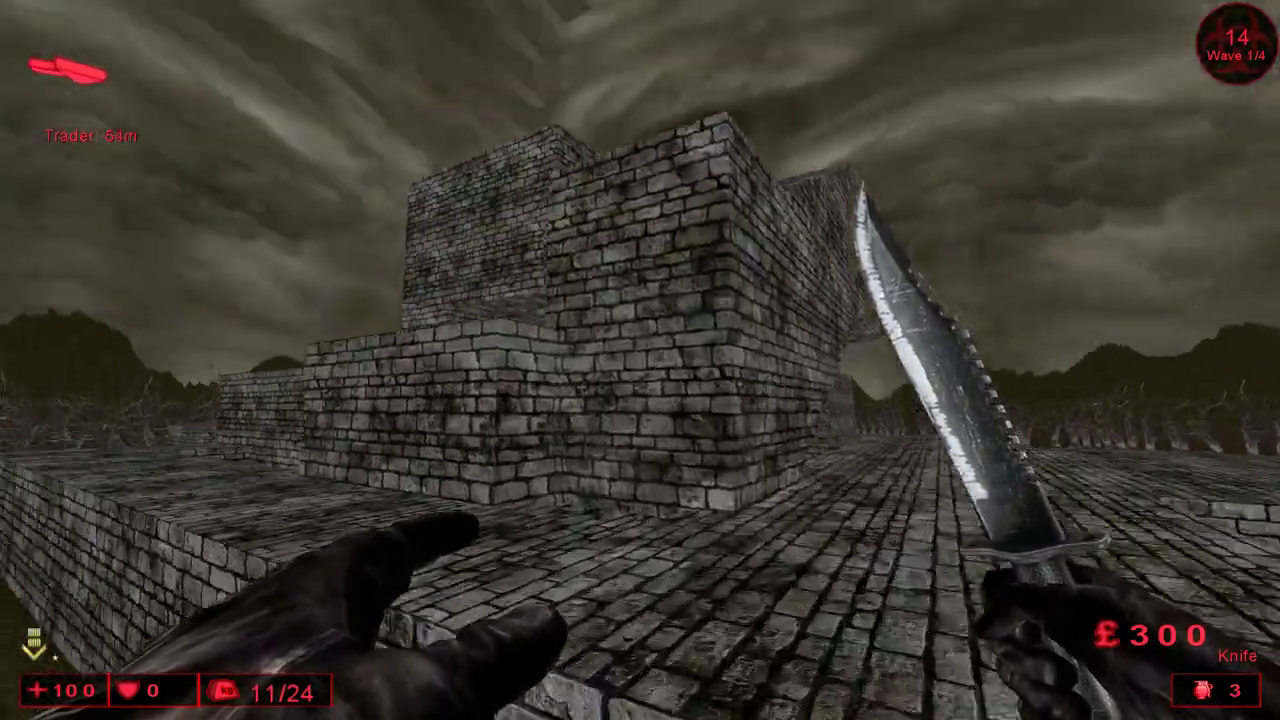
key(w)
key(w)
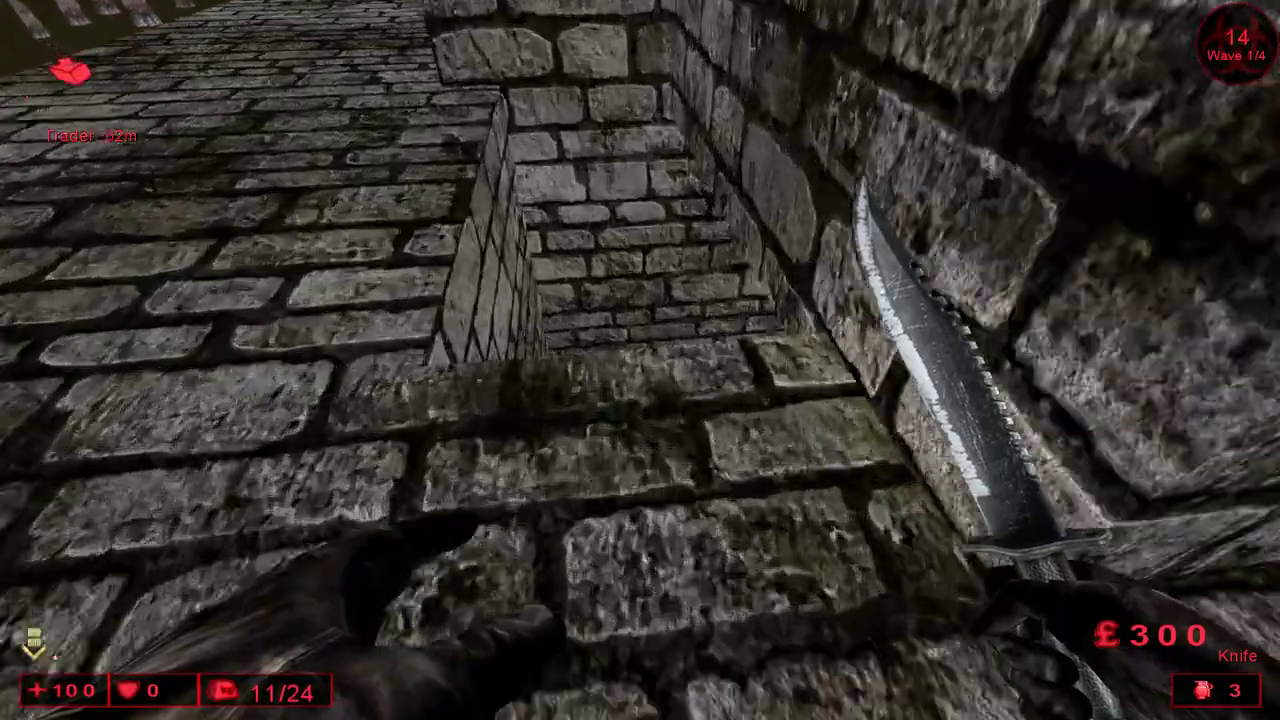
- Look over the wall and up the tall tower, then enter the lit brick corridor
key(w)
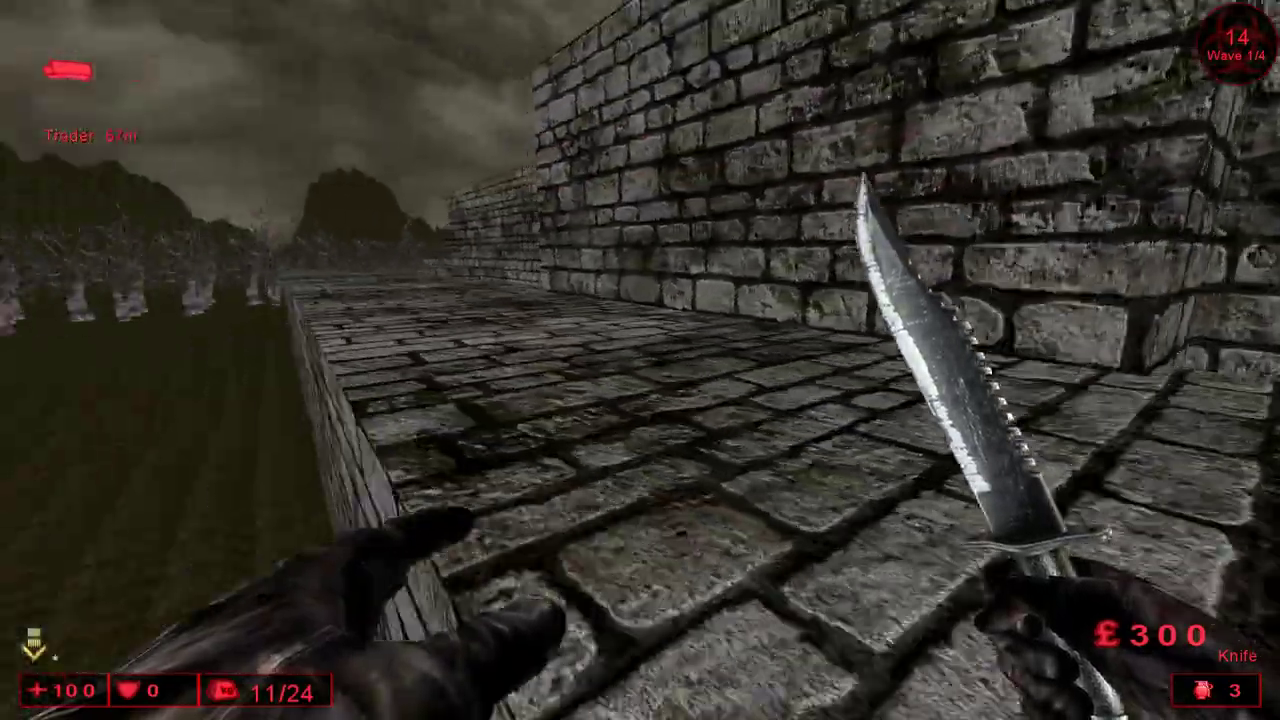
key(w)
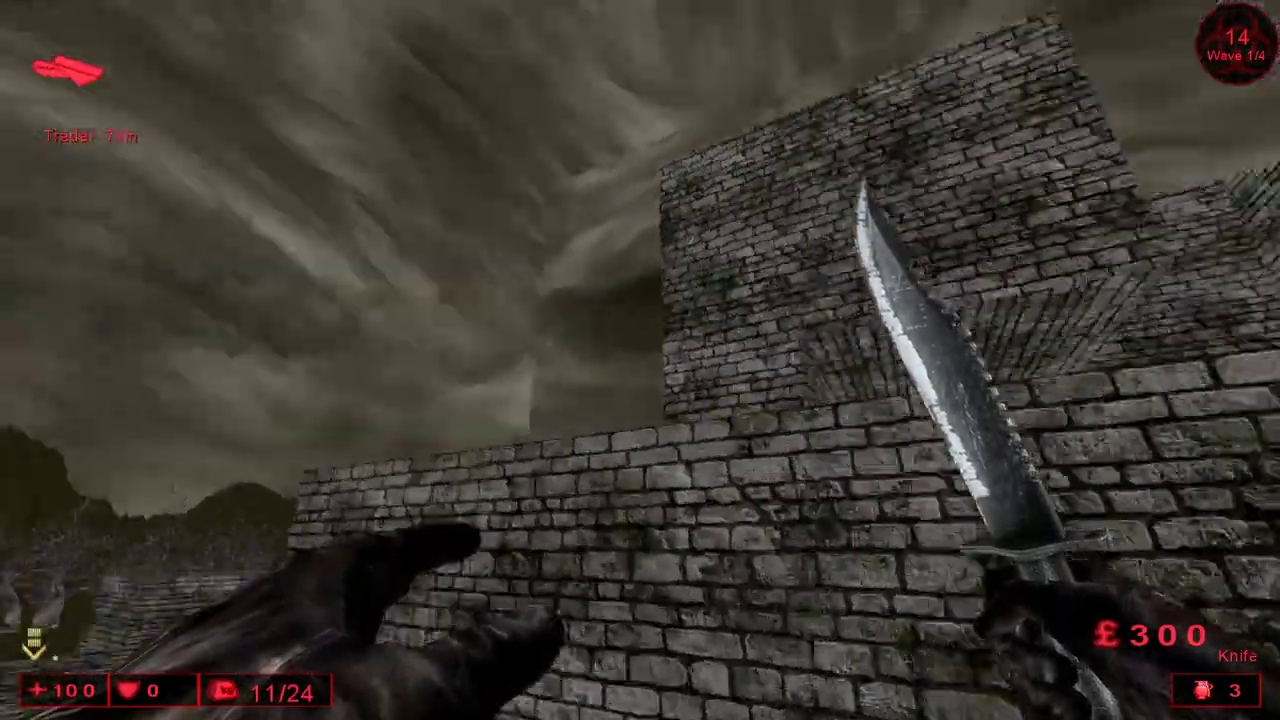
key(w)
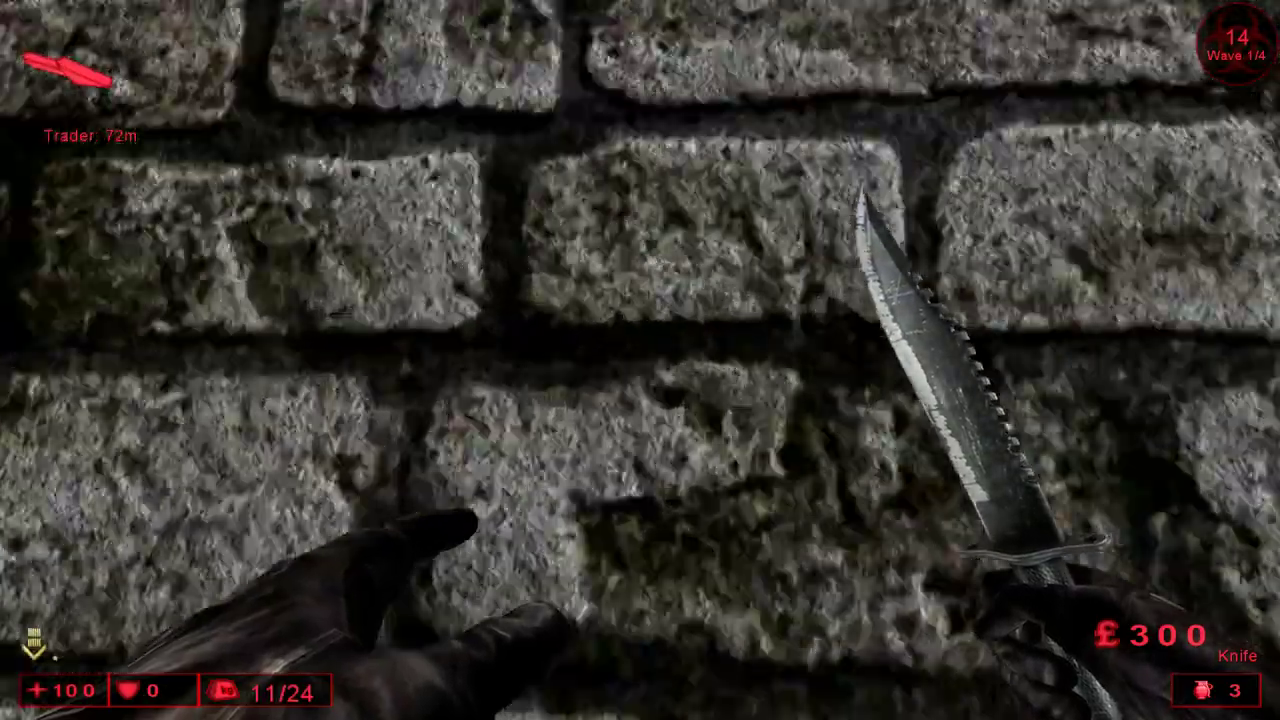
key(w)
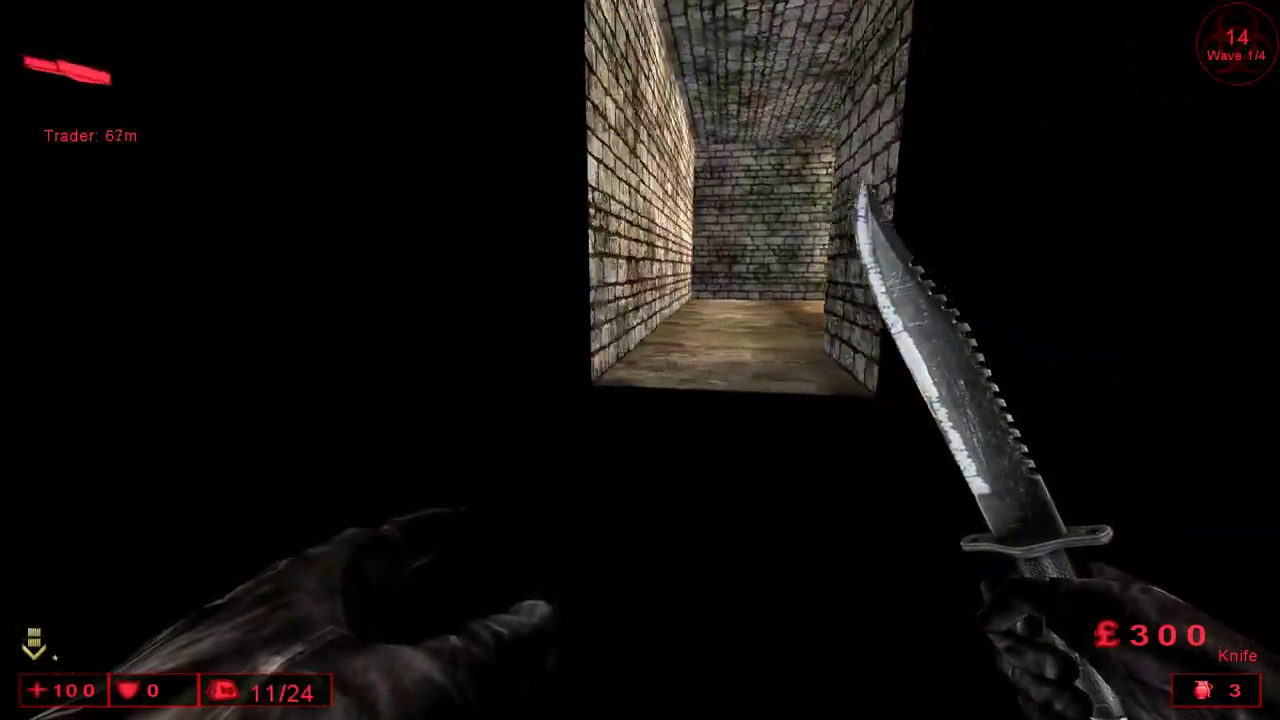
key(w)
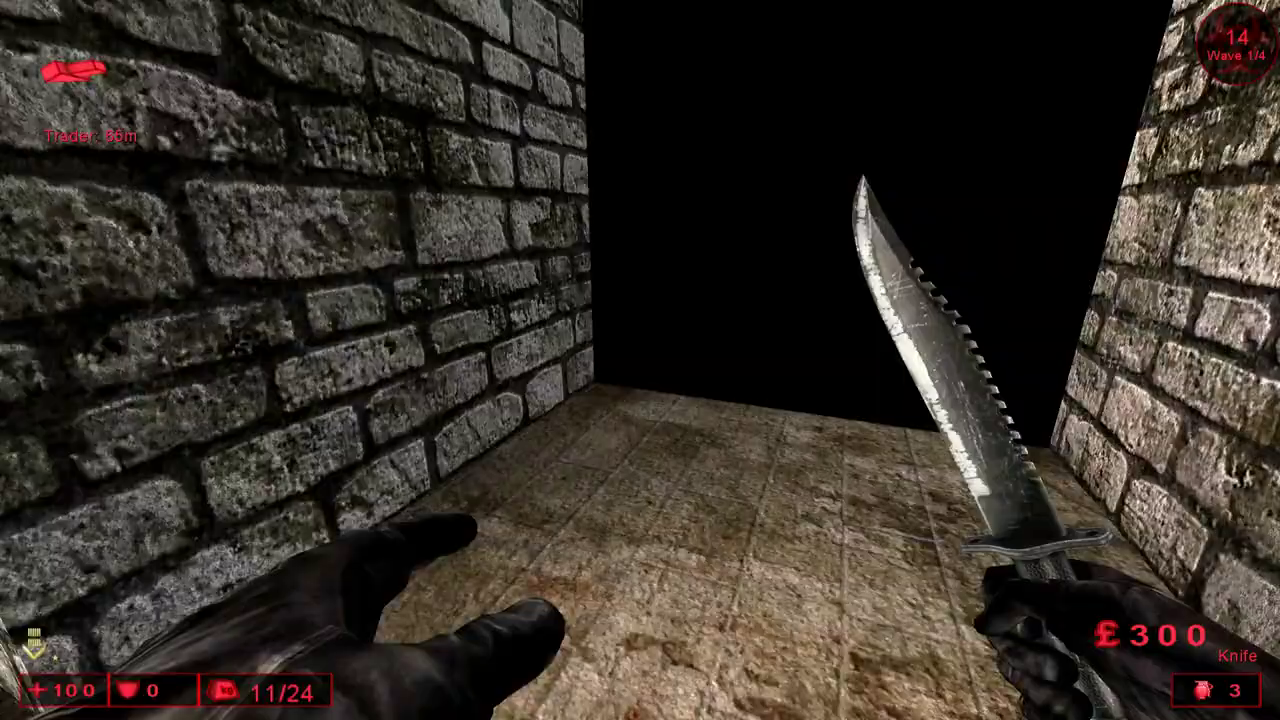
key(w)
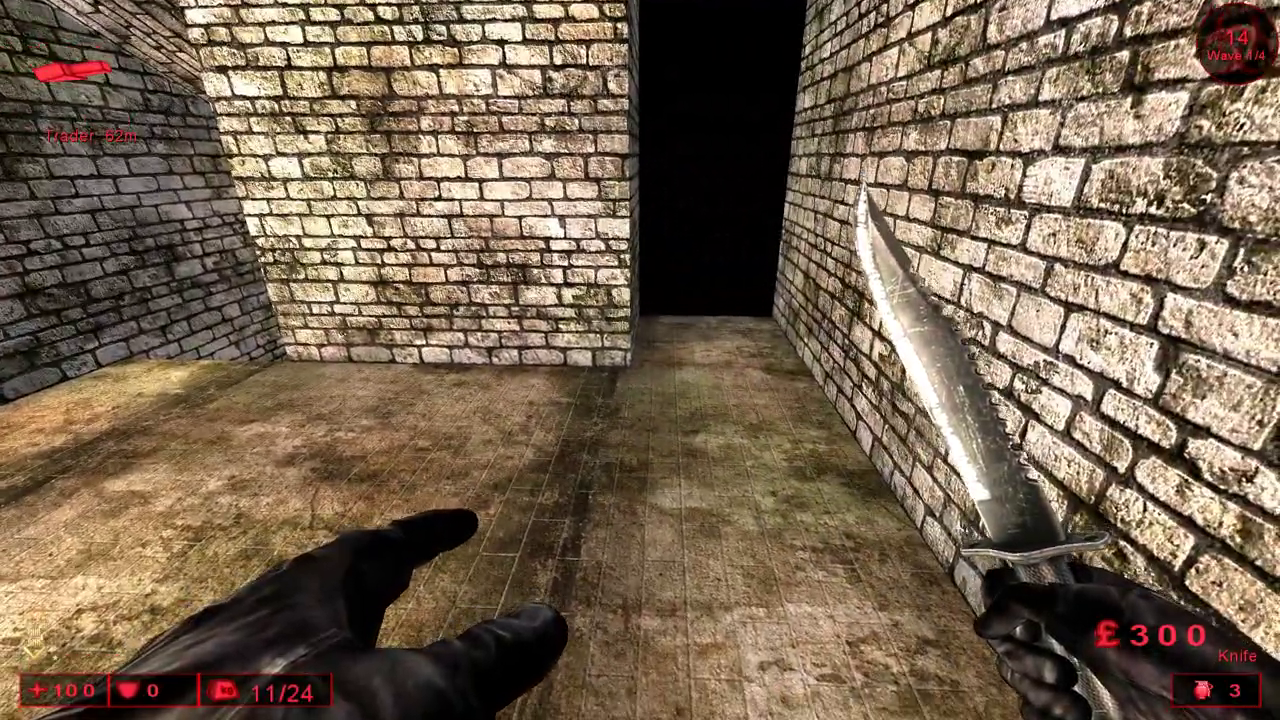
- Walk down the dark corridor to the room with the zombies
key(w)
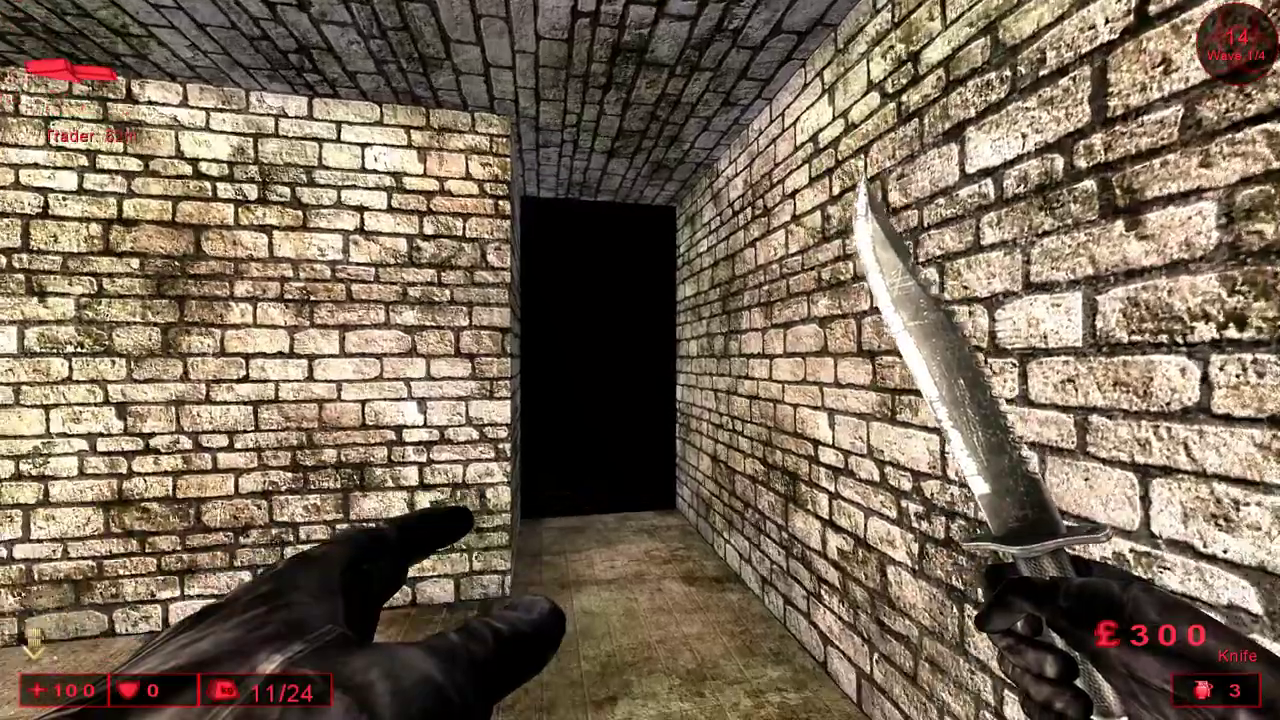
key(grave)
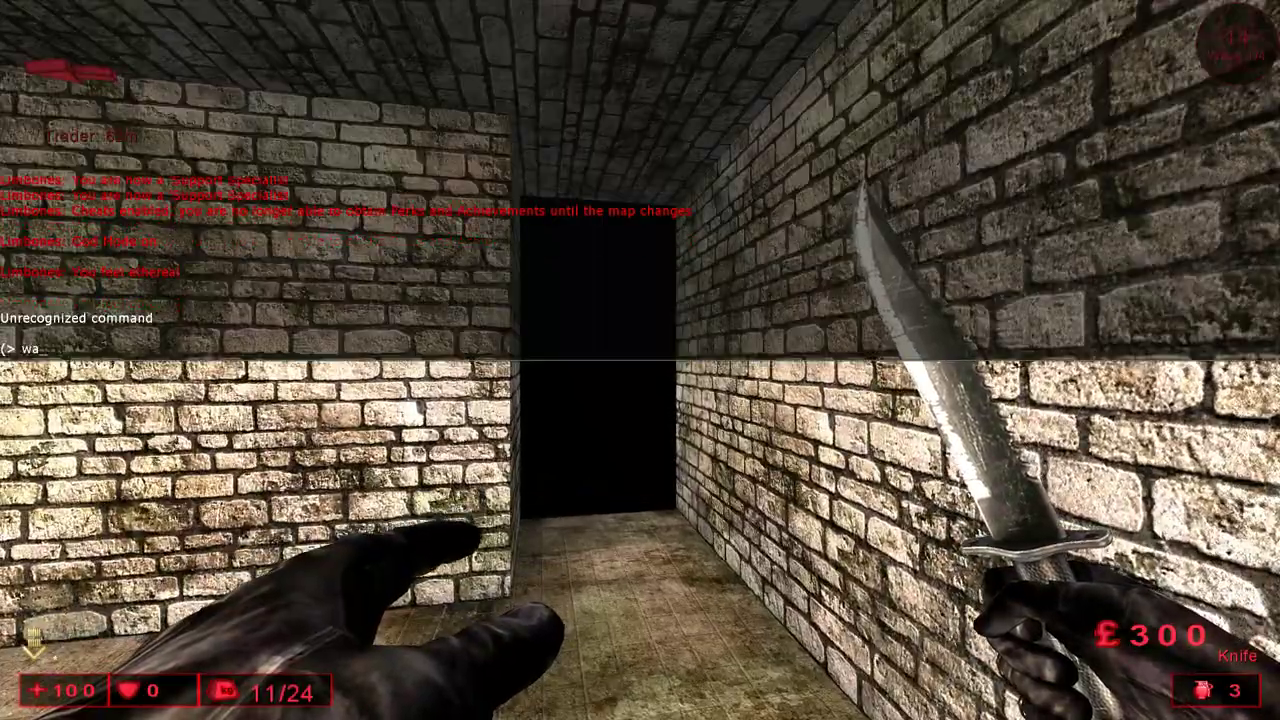
key(Escape)
key(w)
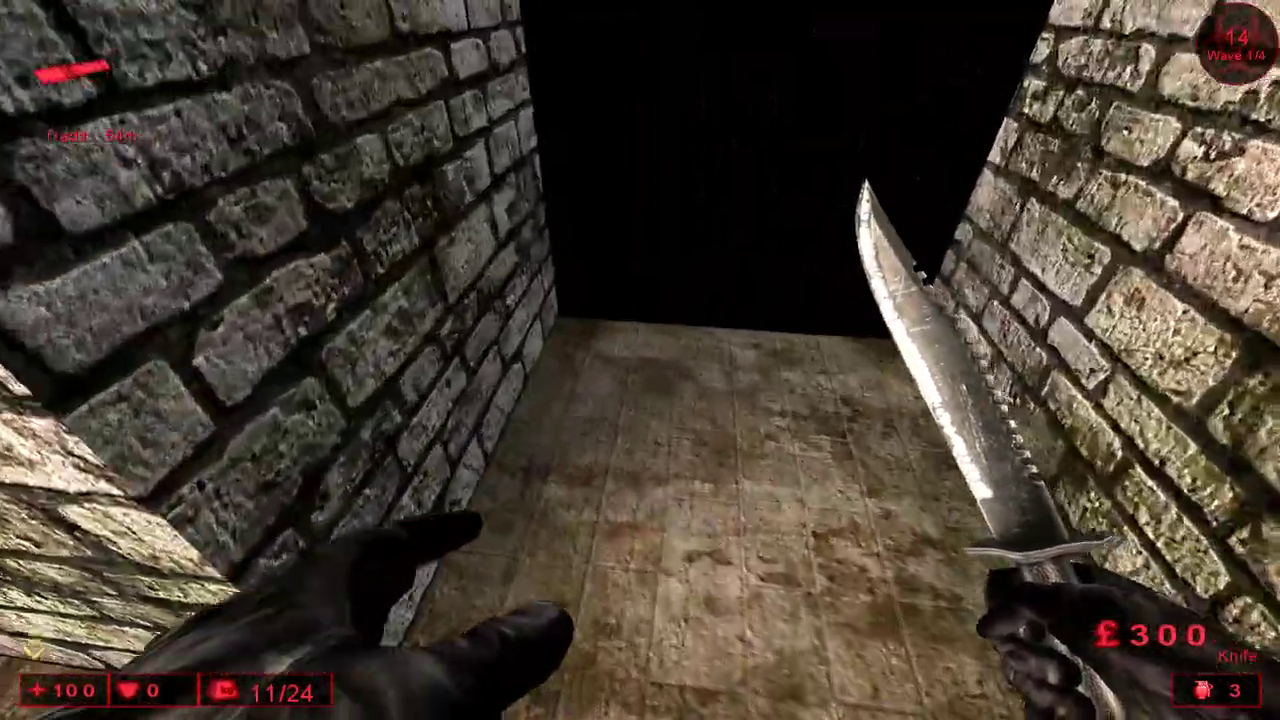
key(w)
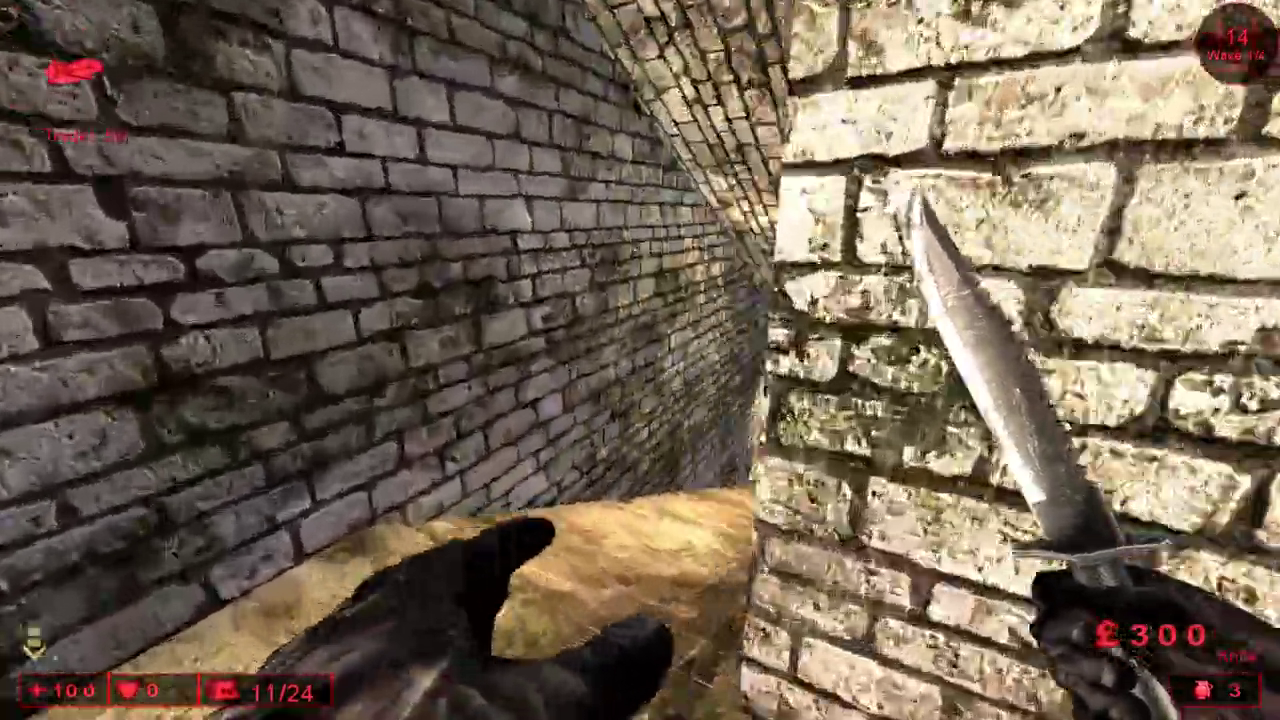
key(w)
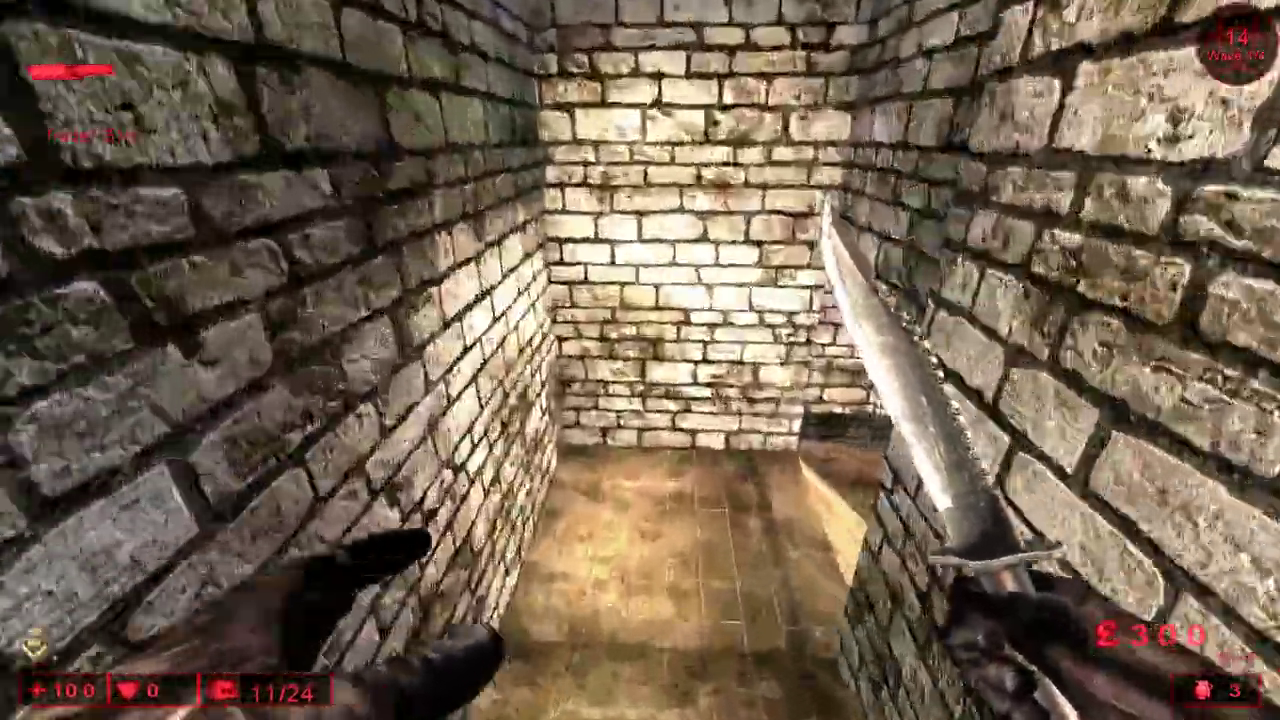
- Run the ghost cheat and fly up through the walls toward the grounds
key(w)
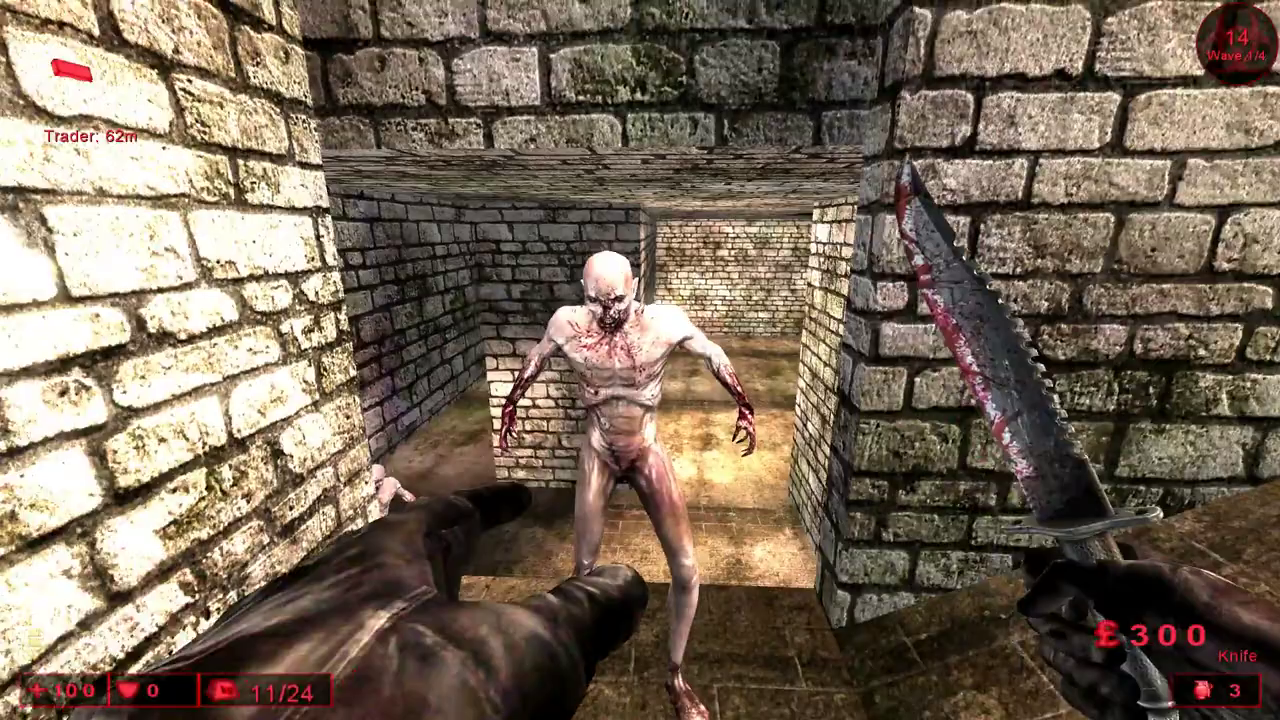
key(grave)
text(wst)
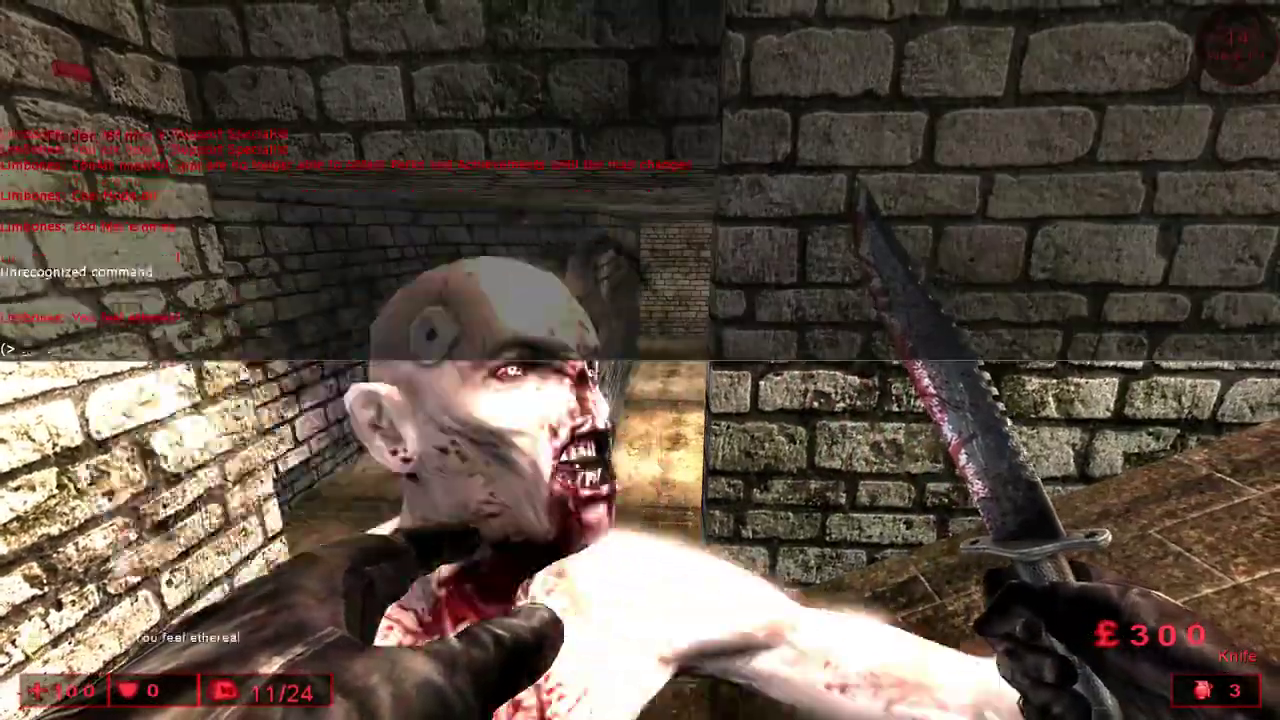
key(Return)
key(grave)
key(w)
key(w)
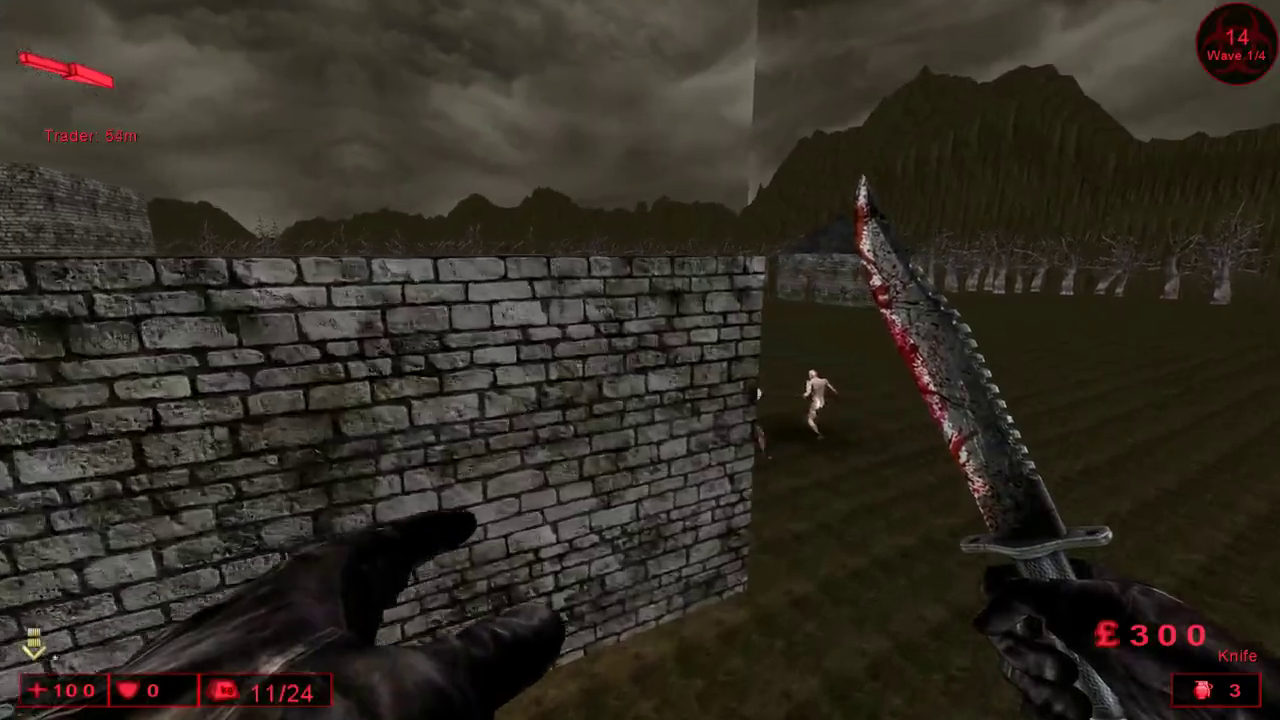
- Fly along the outer wall past the zombies, viewing the field and stone keep
key(w)
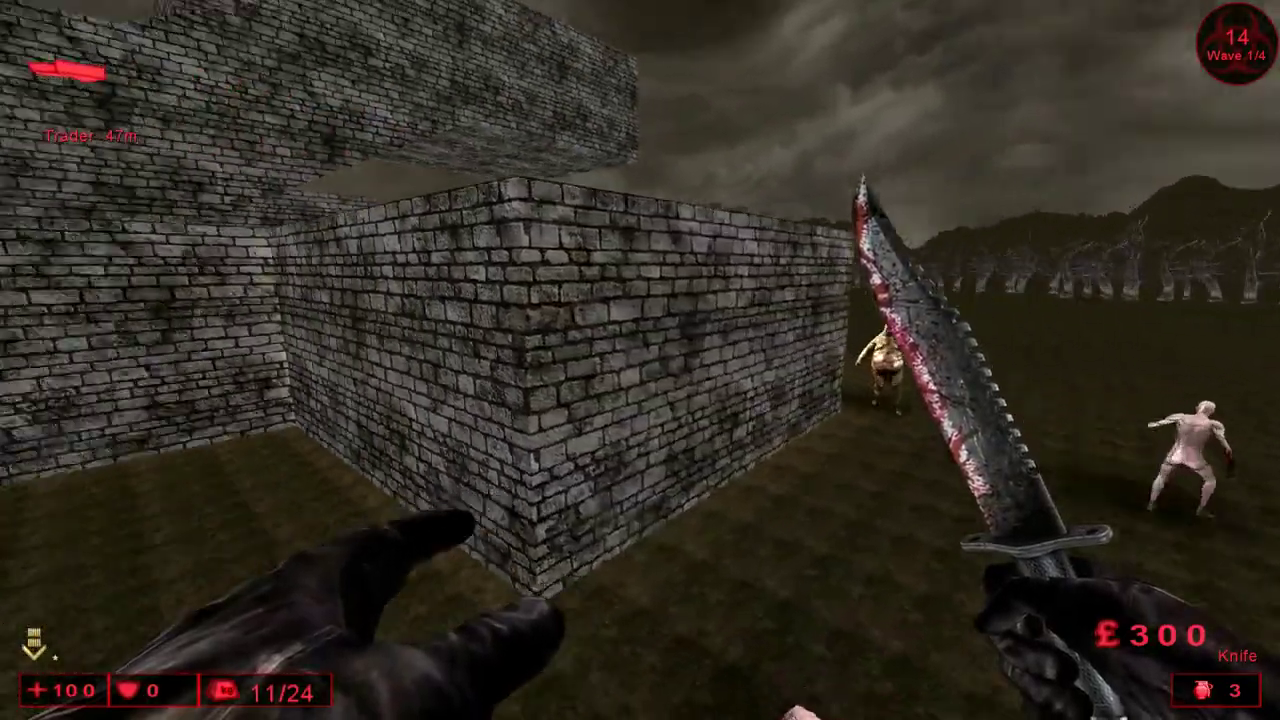
key(w)
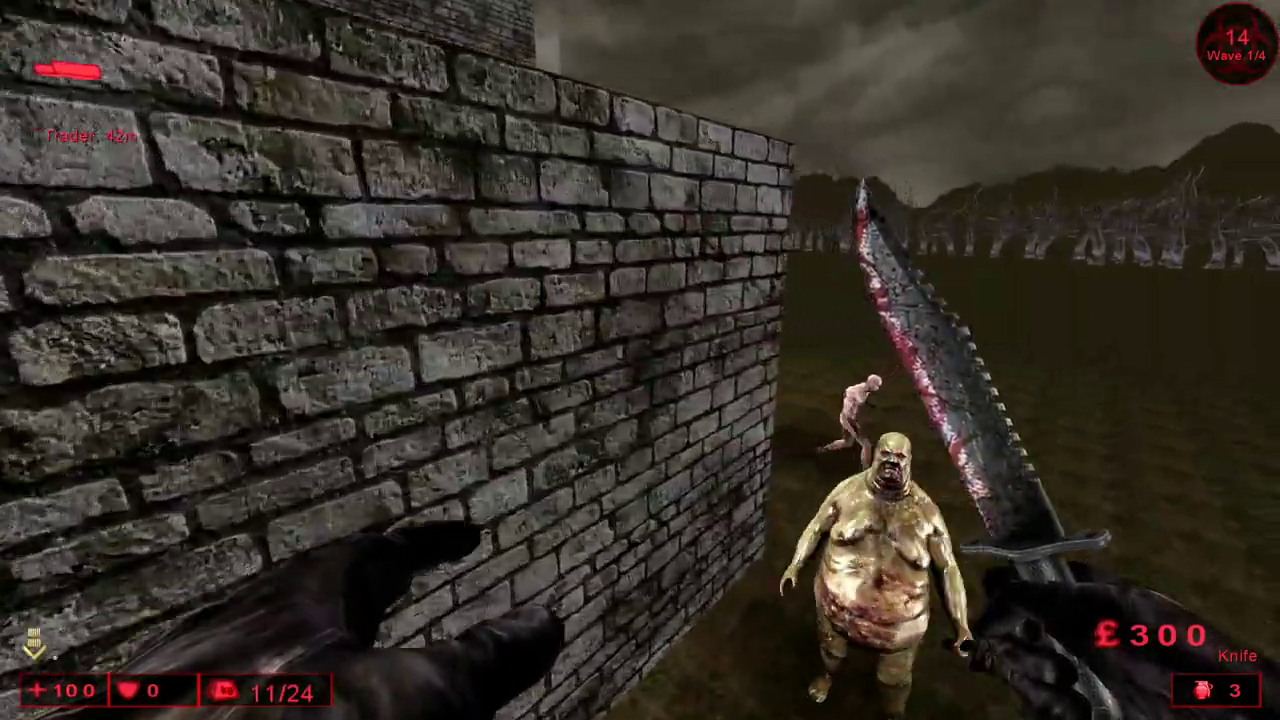
key(s)
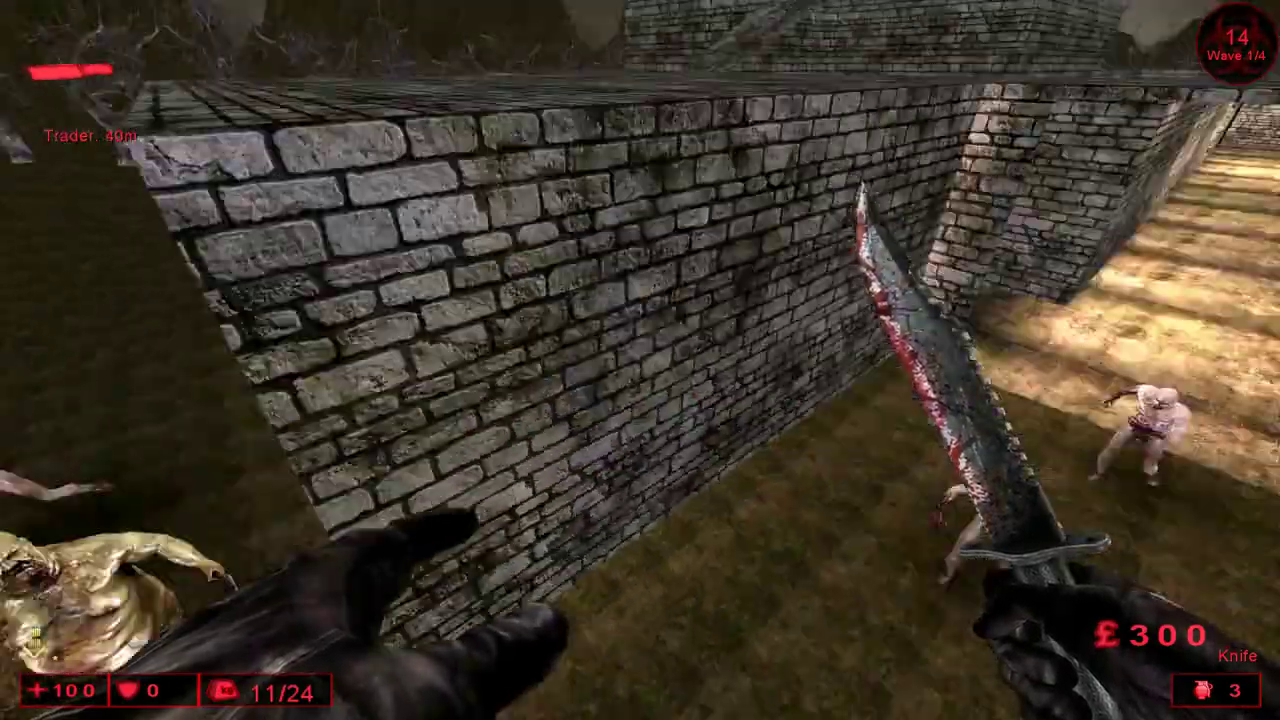
key(w)
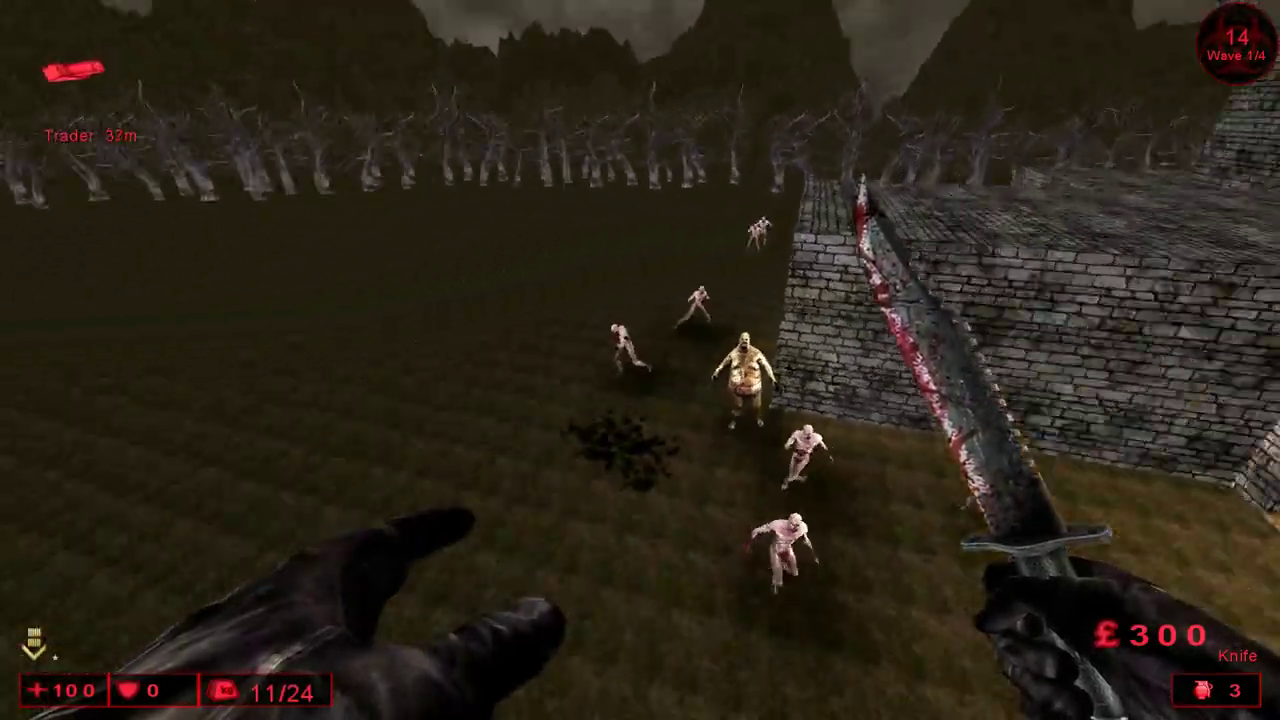
key(w)
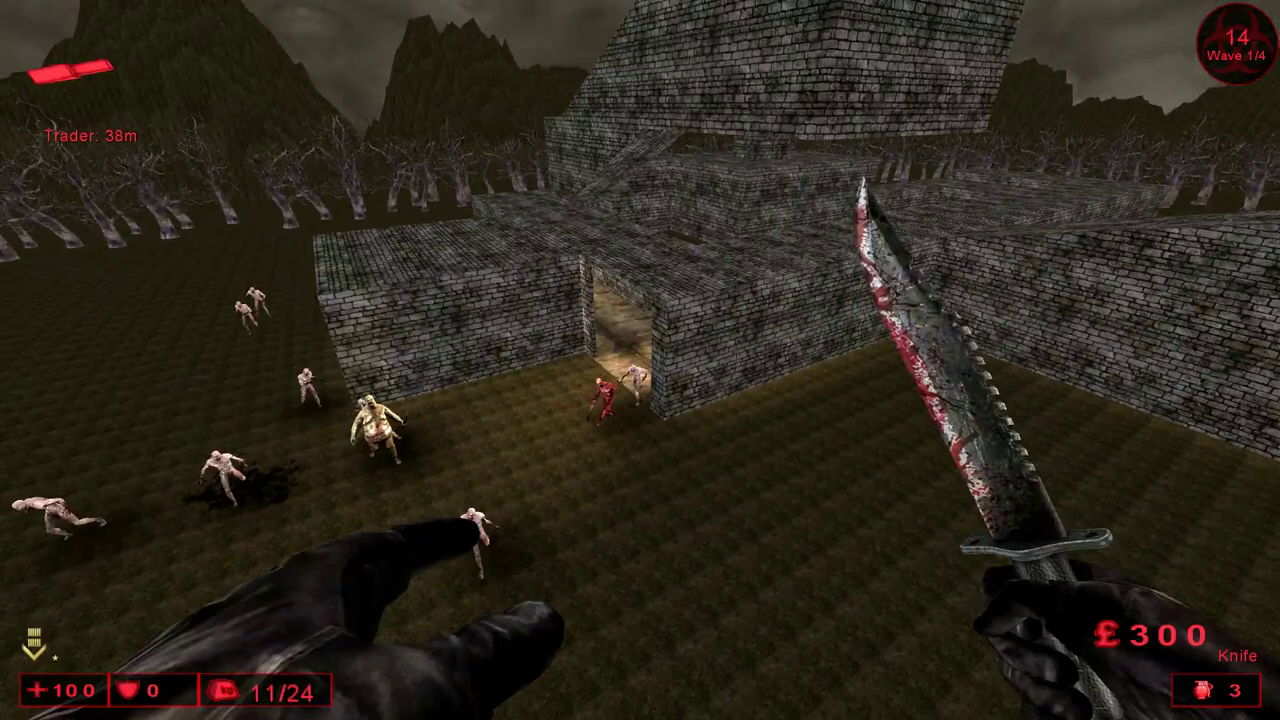
key(s)
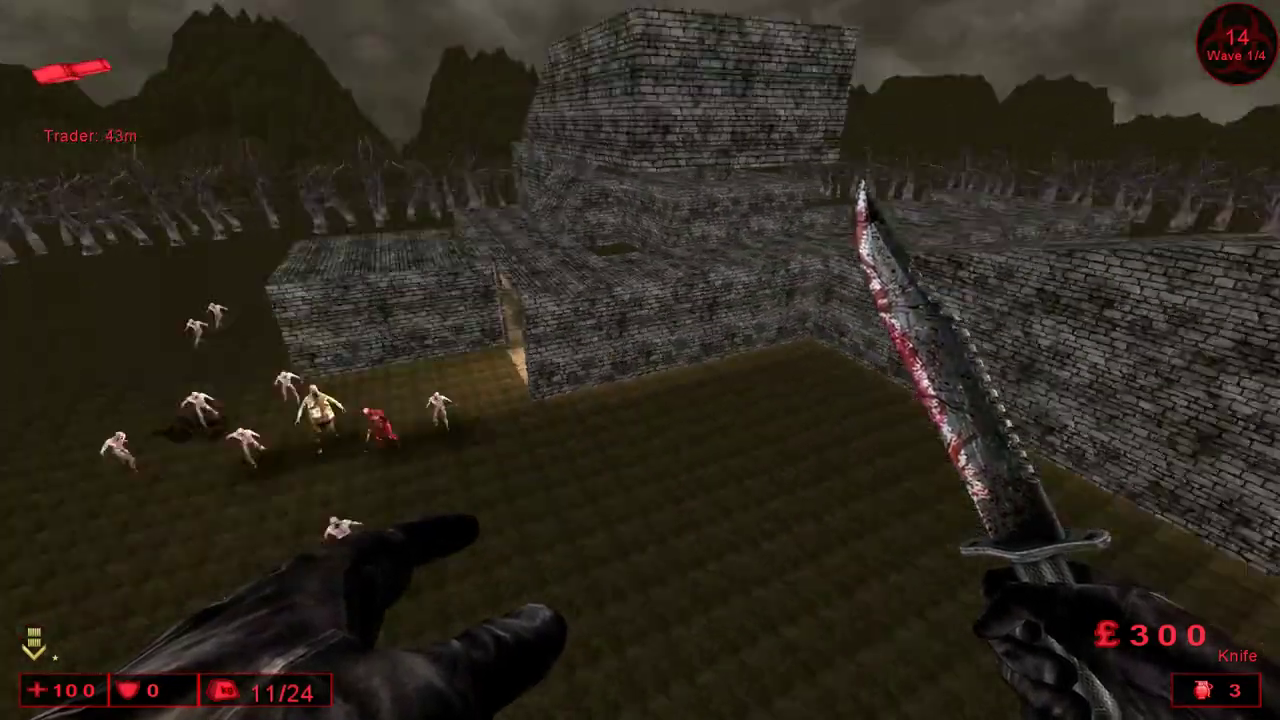
- Rise over the brick wall onto the stone roof, facing the dead trees and maze
key(w)
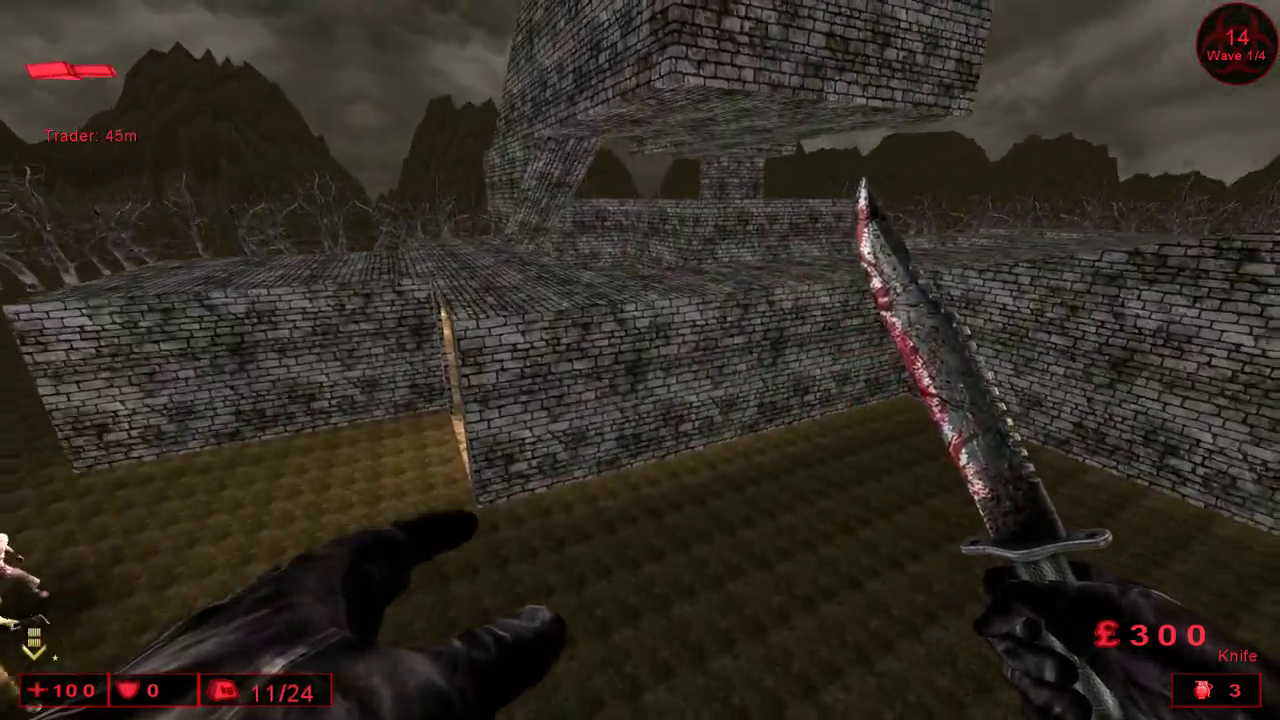
key(w)
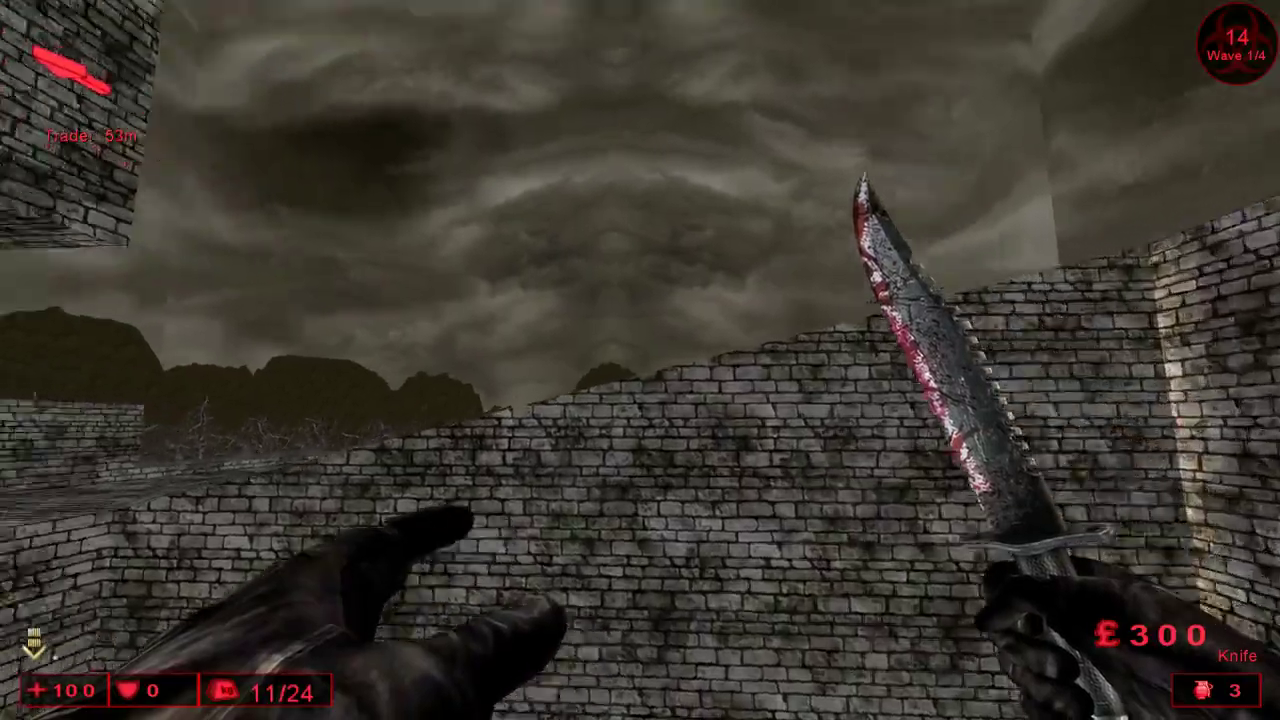
key(w)
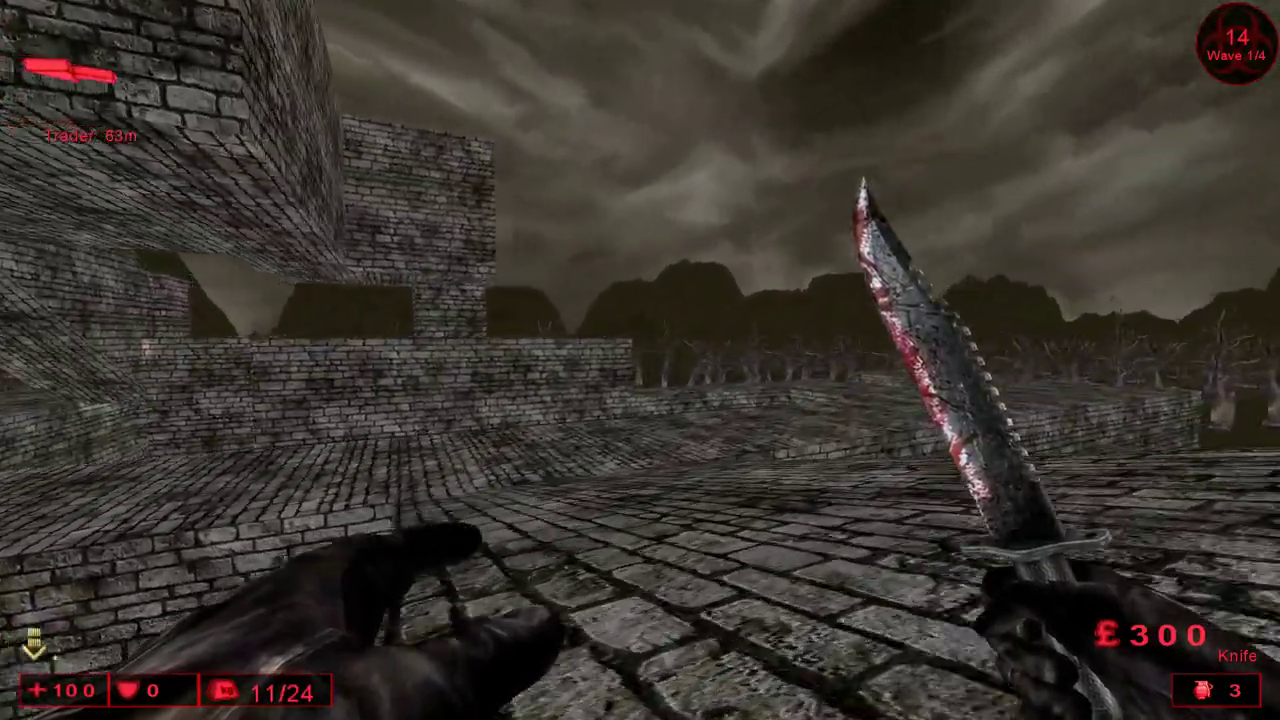
key(w)
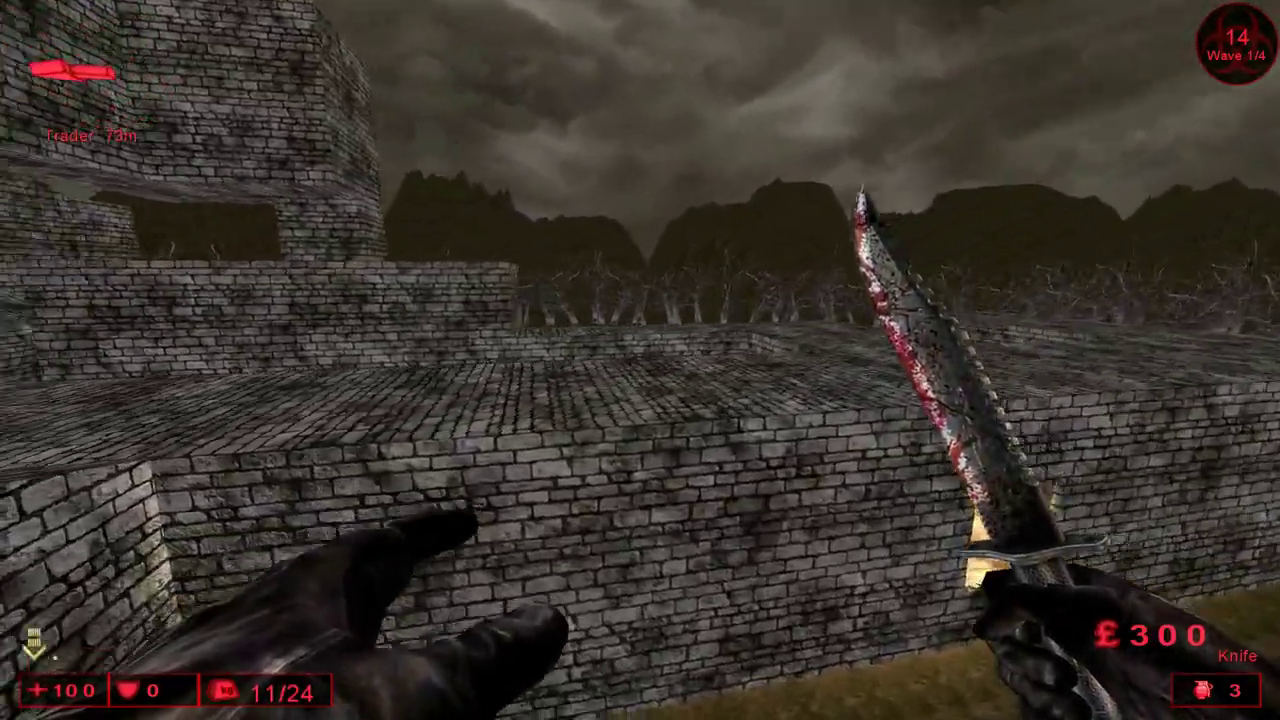
key(w)
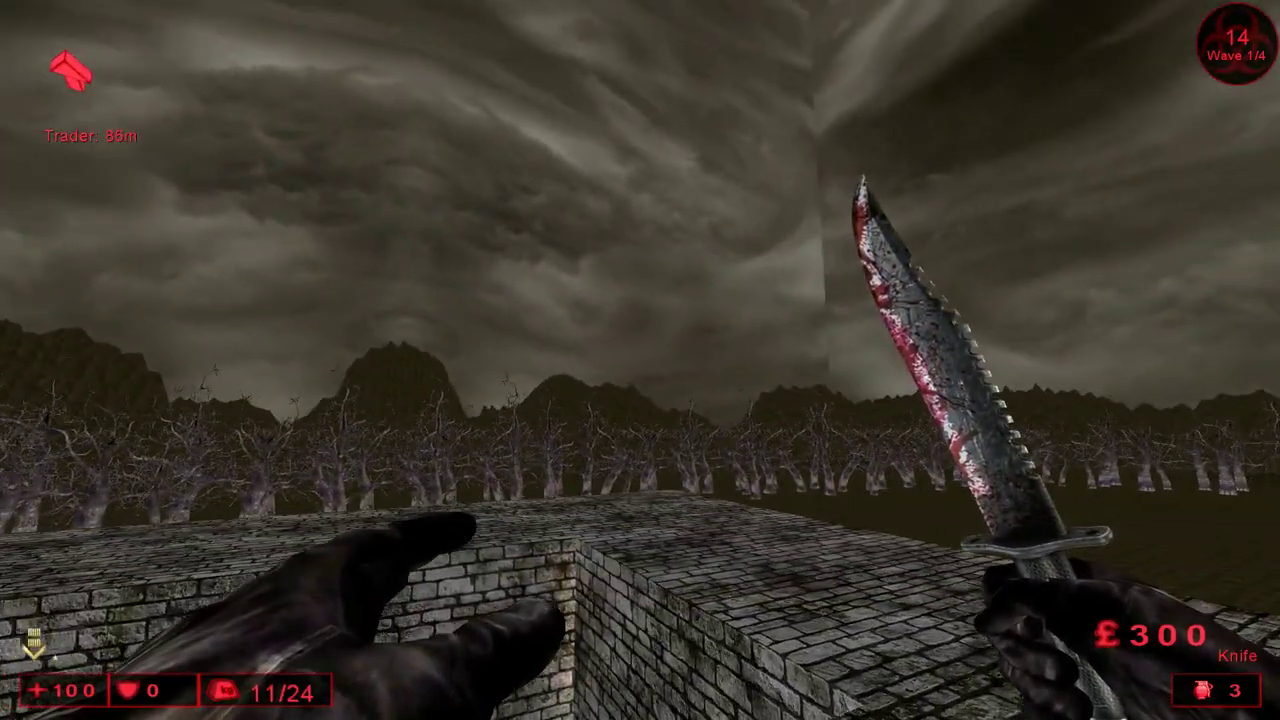
key(w)
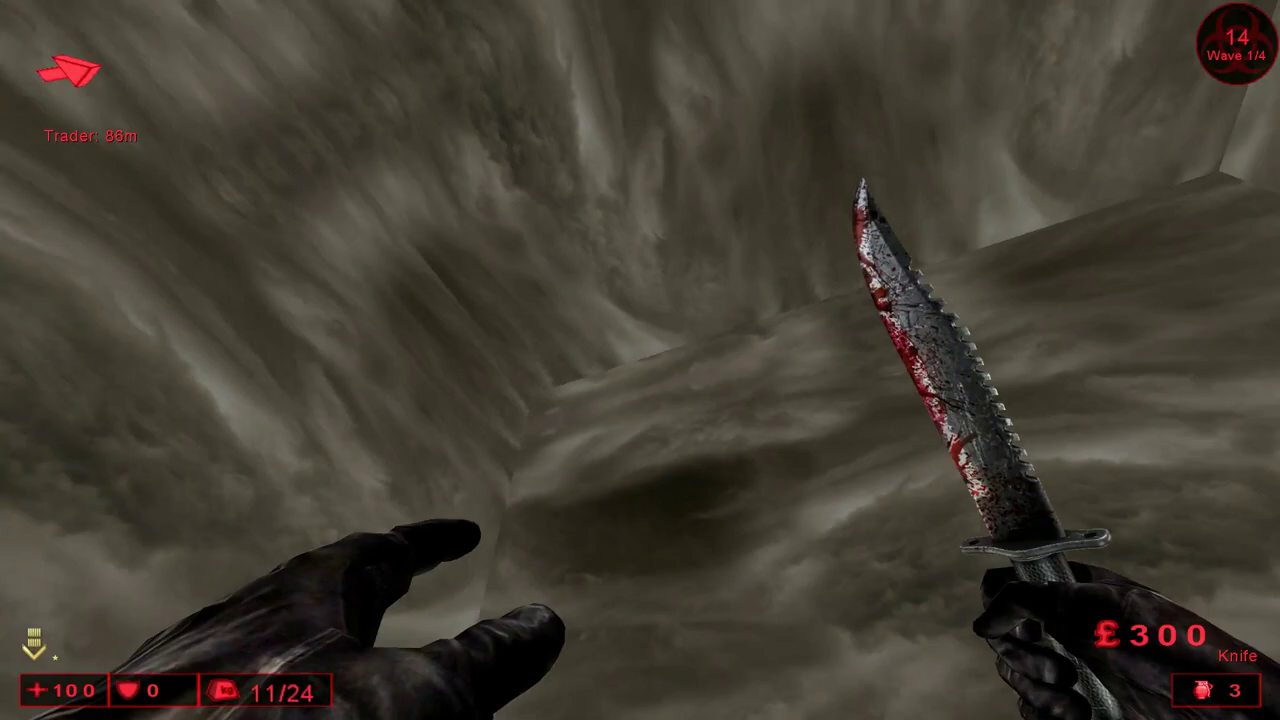
key(w)
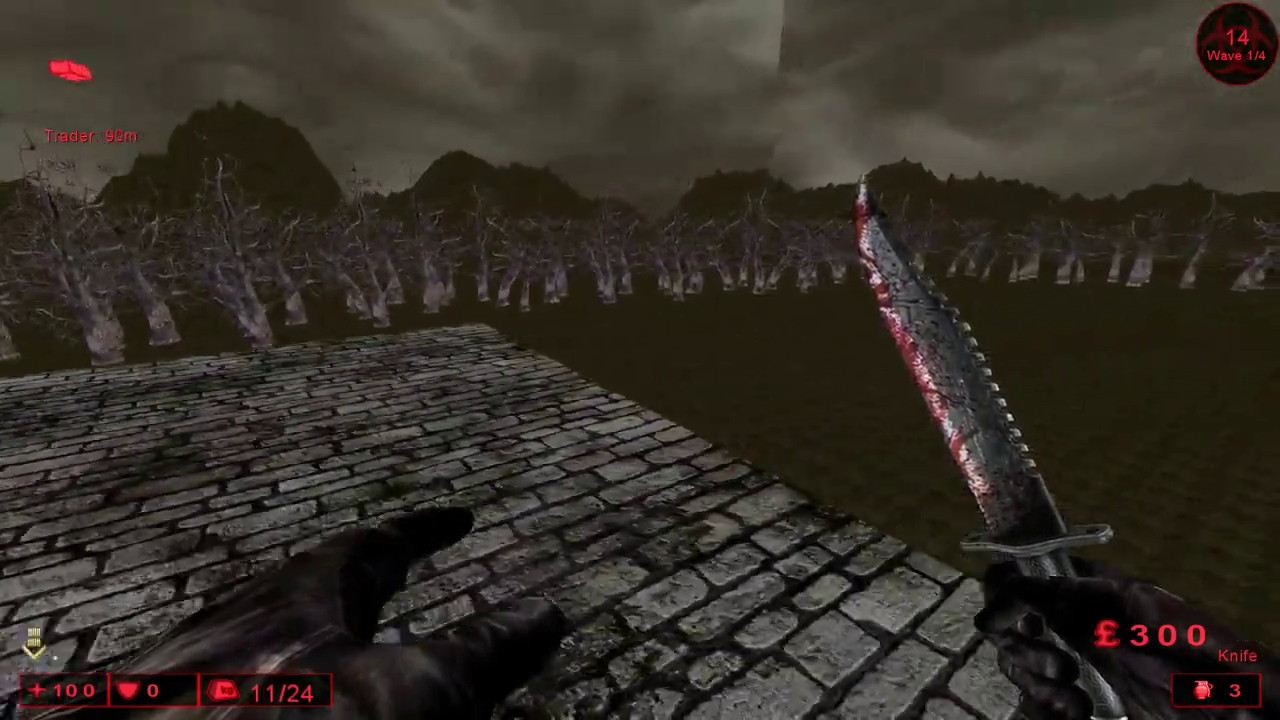
key(w)
key(w)
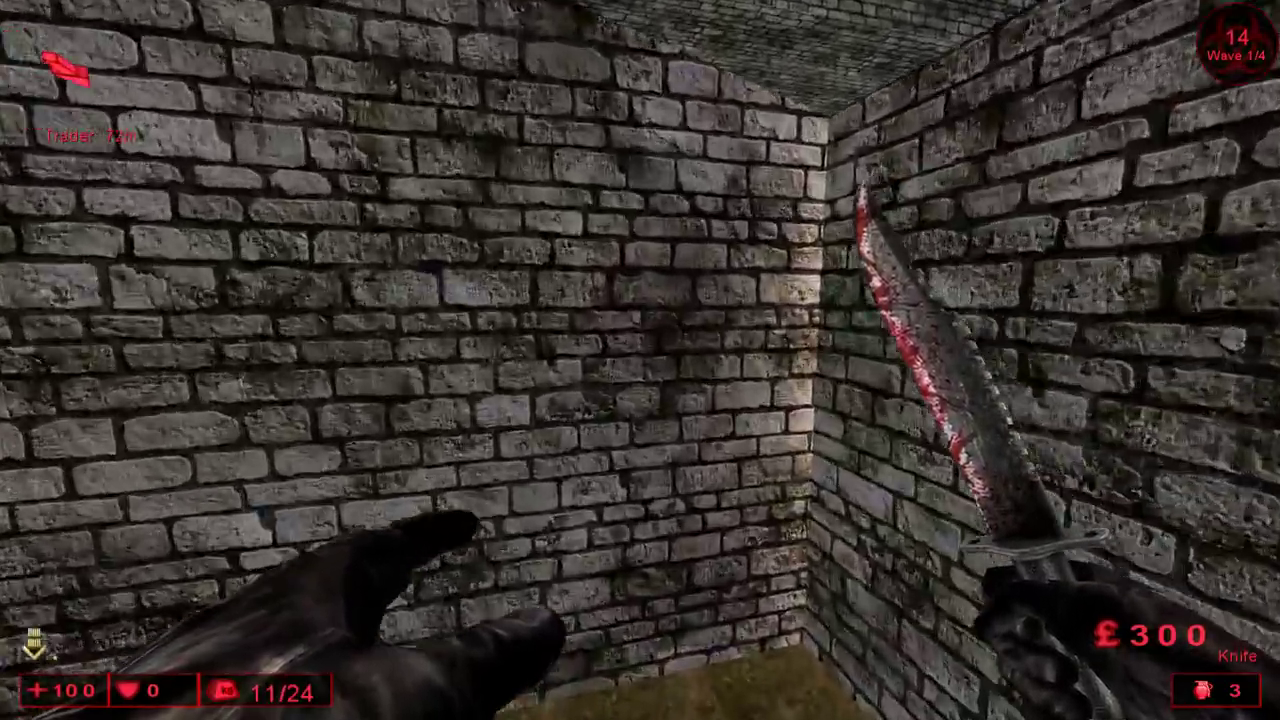
- Fly past the zombies through the brick maze corridors to the stone steps
key(w)
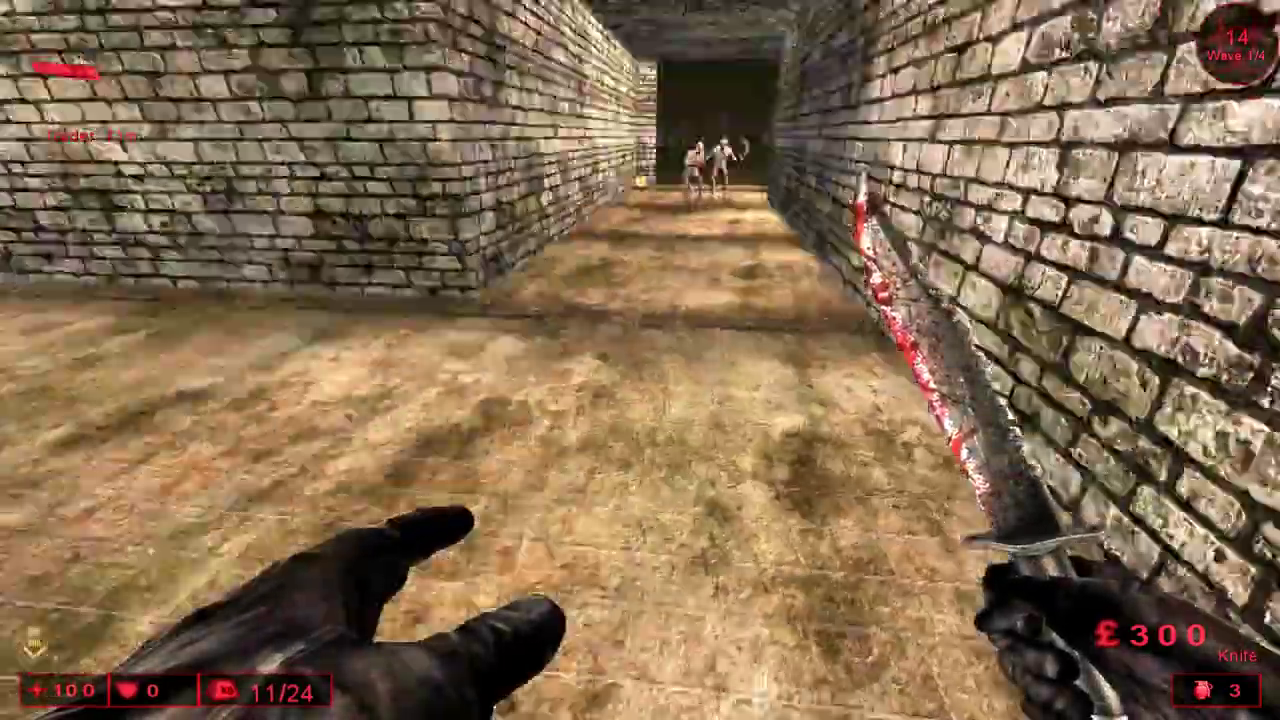
key(w)
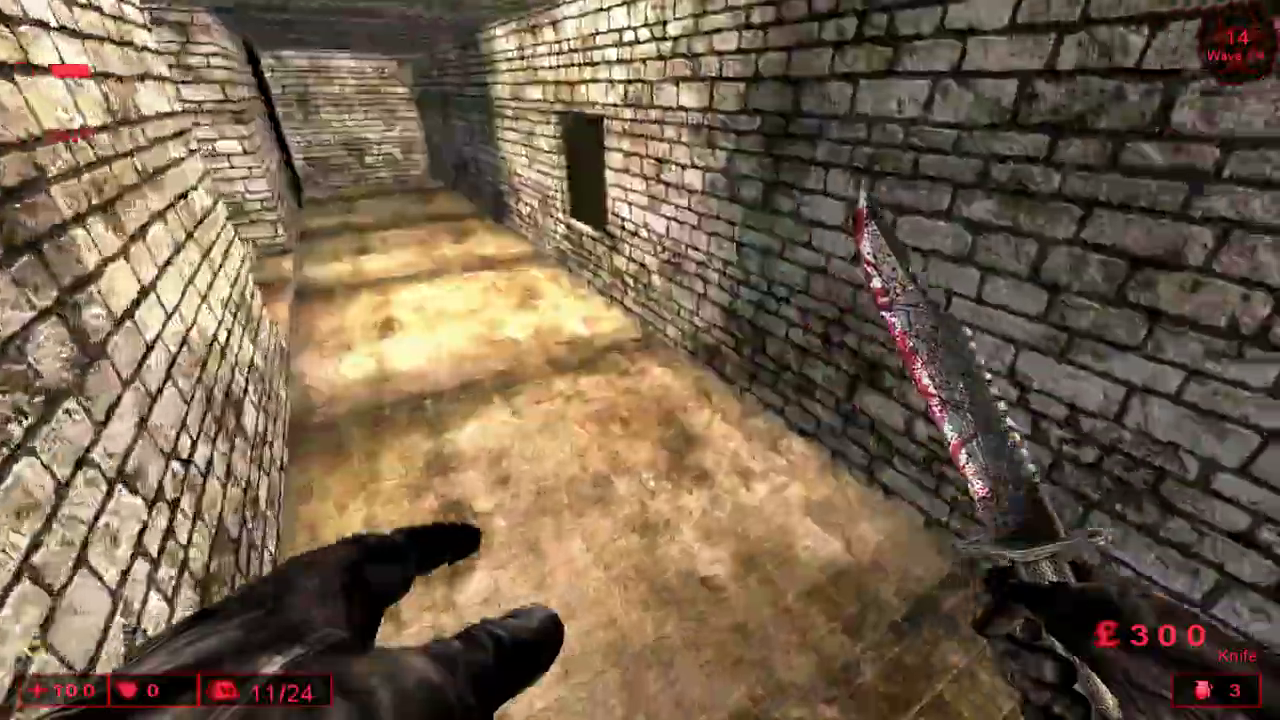
key(w)
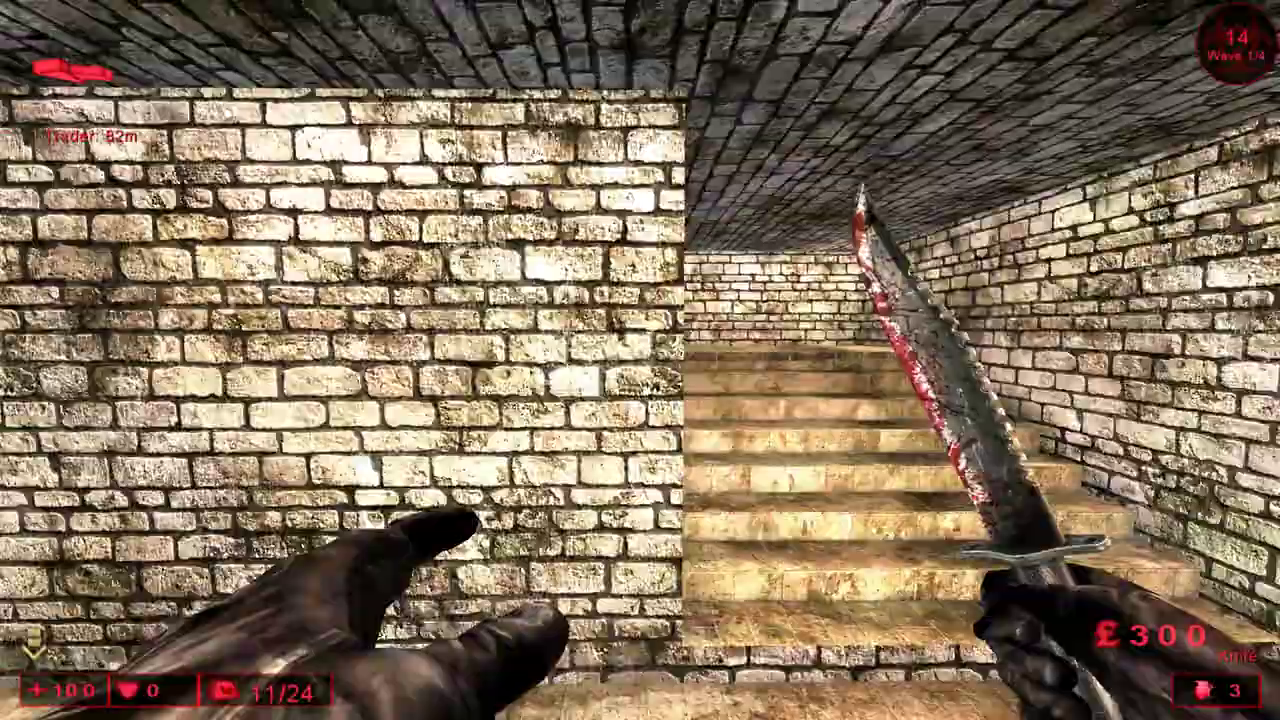
key(w)
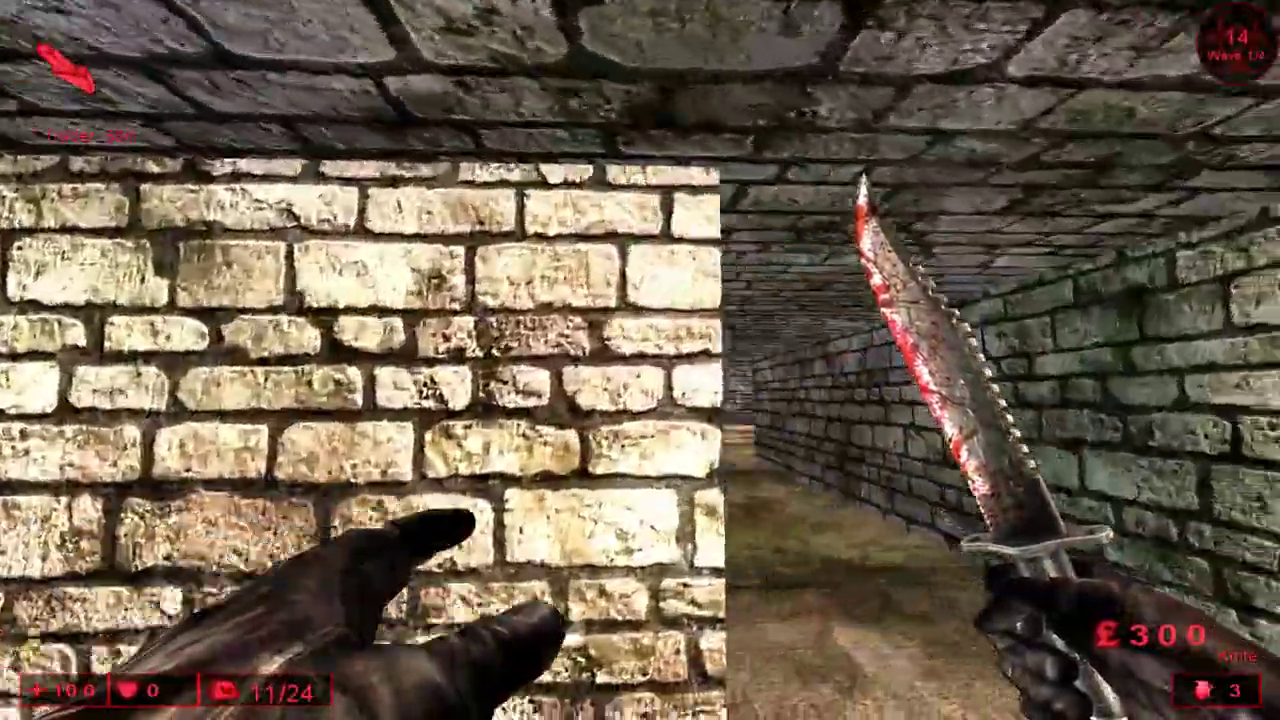